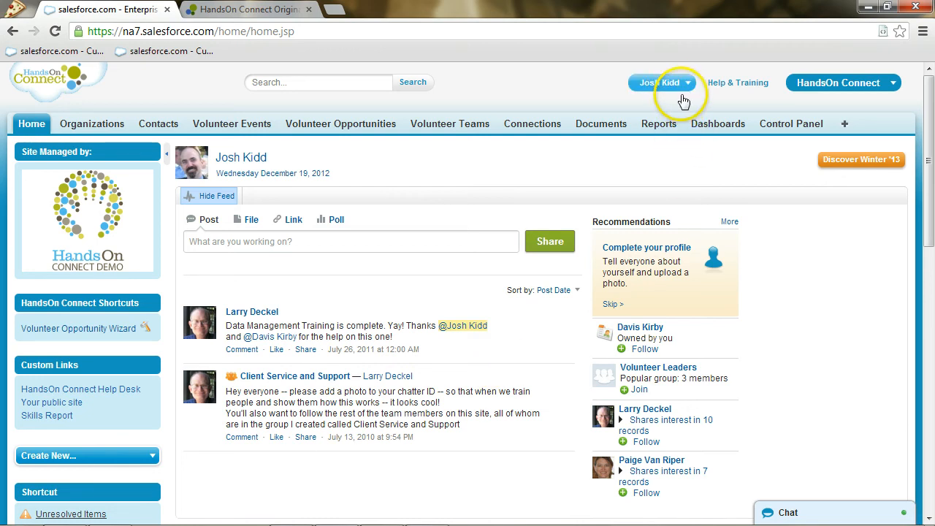
Step: Open the Import Accounts/Contacts page from the Data Management section of the administration setup
{"action": "left_click", "coordinate": [684, 89]}
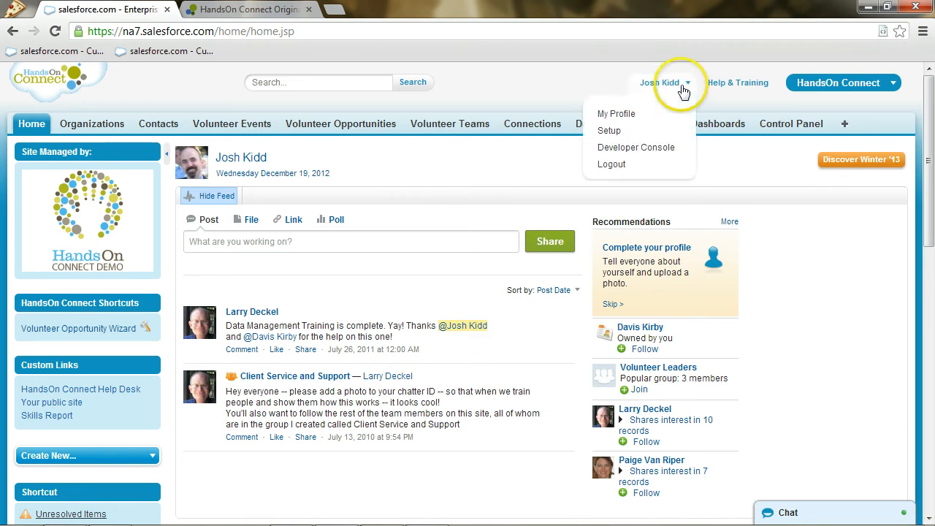
{"action": "left_click", "coordinate": [607, 129]}
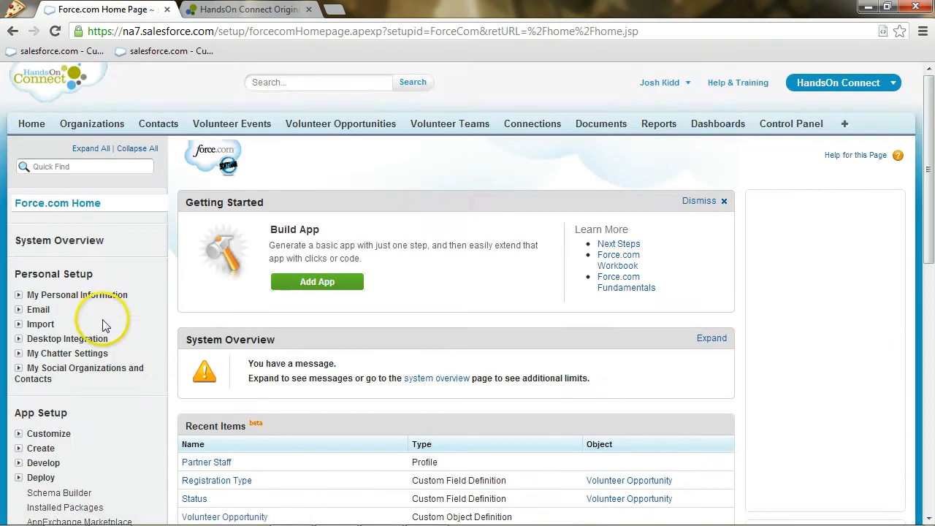
{"action": "scroll", "coordinate": [100, 317], "scroll_direction": "down", "scroll_amount": 2}
{"action": "scroll", "coordinate": [35, 316], "scroll_direction": "down", "scroll_amount": 2}
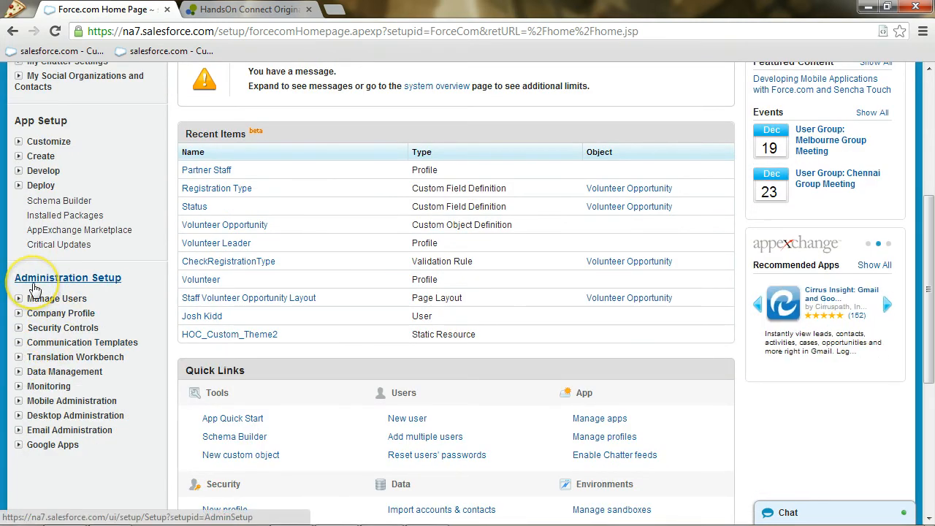
{"action": "left_click", "coordinate": [18, 372]}
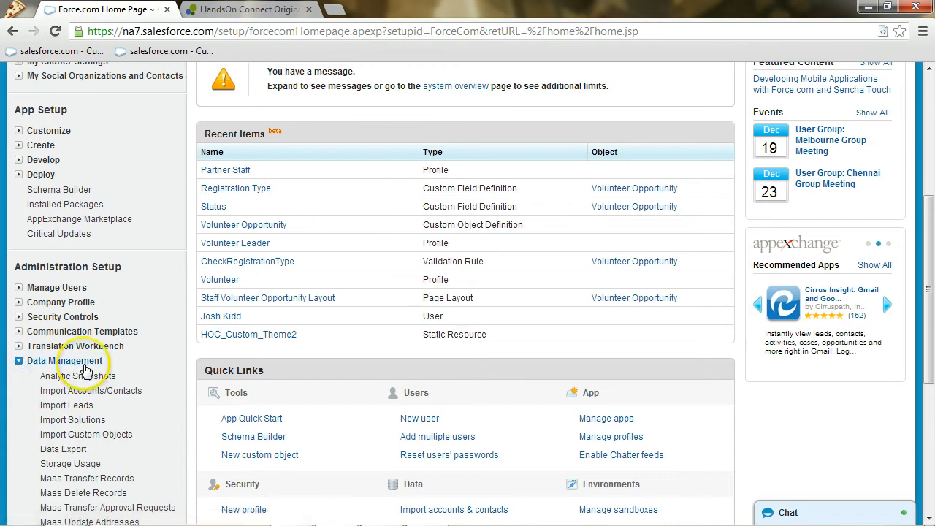
{"action": "scroll", "coordinate": [153, 366], "scroll_direction": "down", "scroll_amount": 1}
{"action": "left_click", "coordinate": [124, 320]}
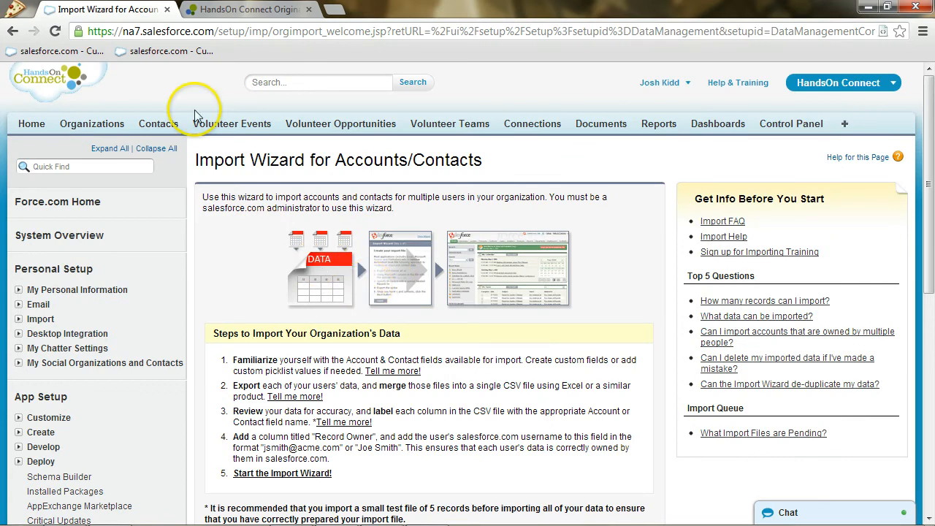
Step: Check the HandsOn Connect support post for the attached organization and contact upload template files
{"action": "left_click", "coordinate": [227, 9]}
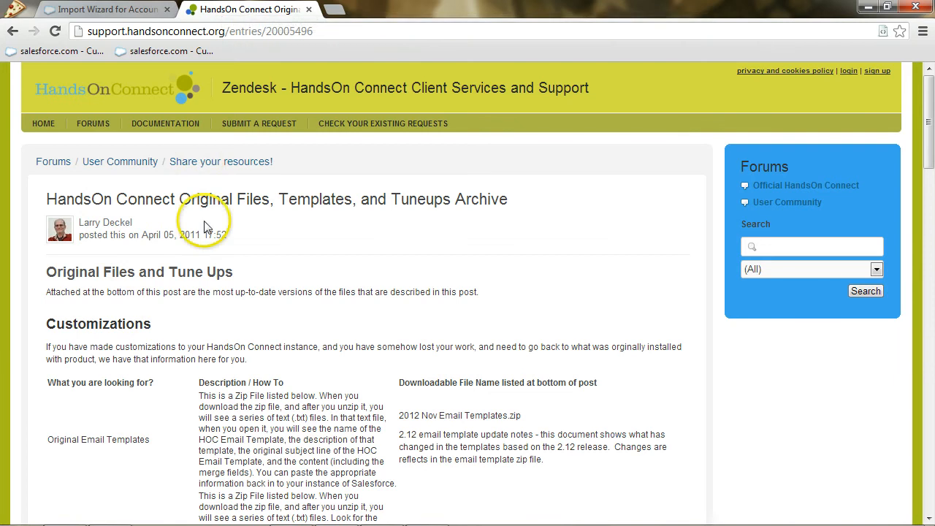
{"action": "scroll", "coordinate": [303, 285], "scroll_direction": "down", "scroll_amount": 1}
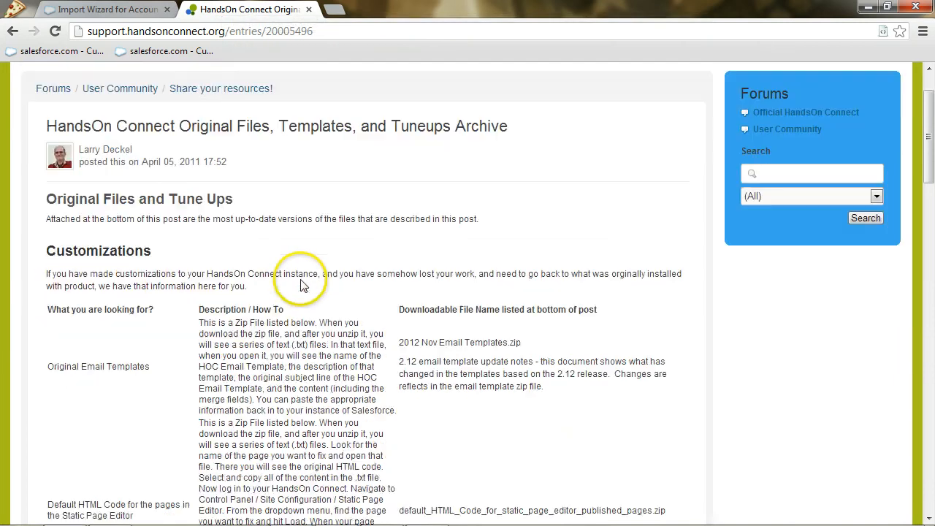
{"action": "scroll", "coordinate": [303, 285], "scroll_direction": "down", "scroll_amount": 20}
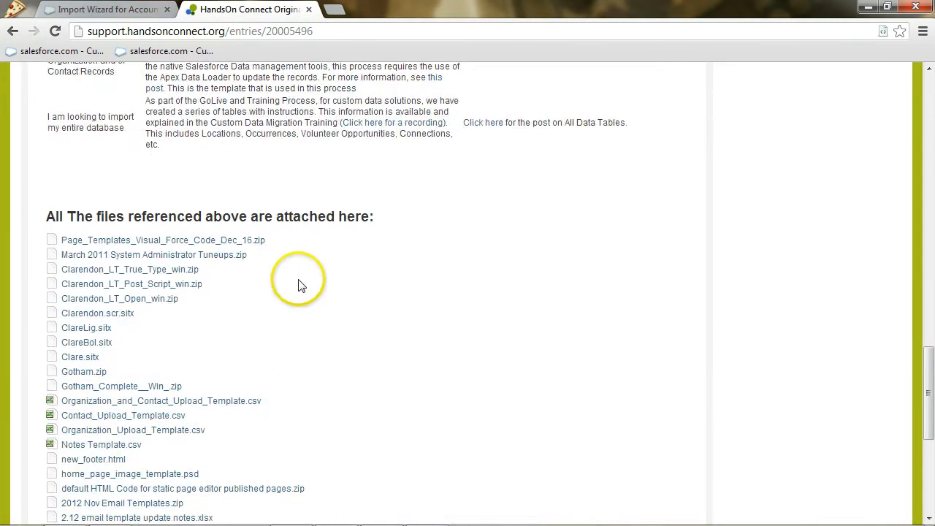
{"action": "scroll", "coordinate": [299, 285], "scroll_direction": "down", "scroll_amount": 1}
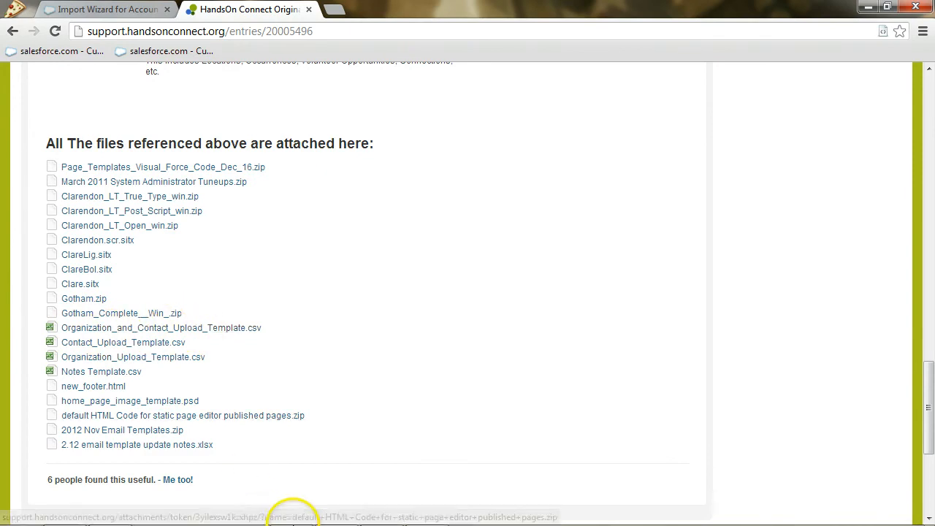
Step: Switch to Excel and examine the organization and contact columns of Organization_and_Contact_Upload_Template
{"action": "left_click", "coordinate": [428, 507]}
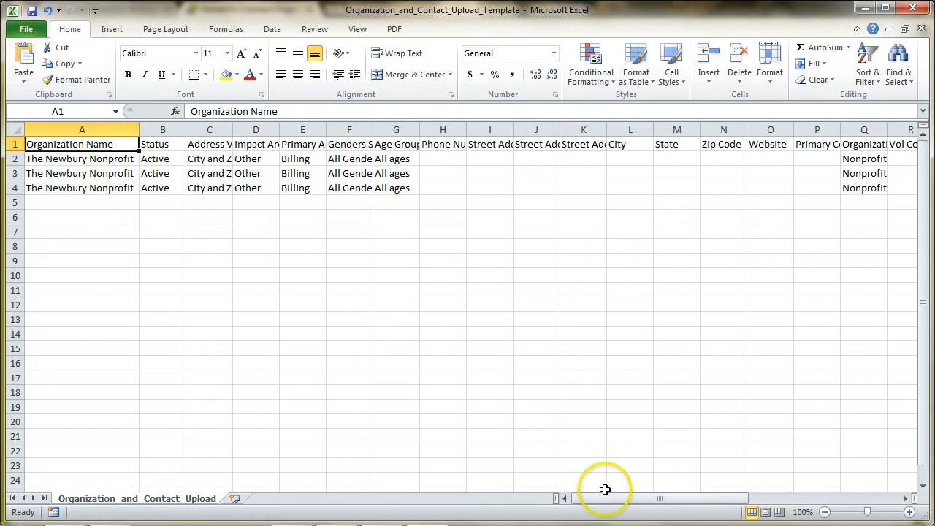
{"action": "left_click_drag", "start_coordinate": [605, 489], "coordinate": [740, 497]}
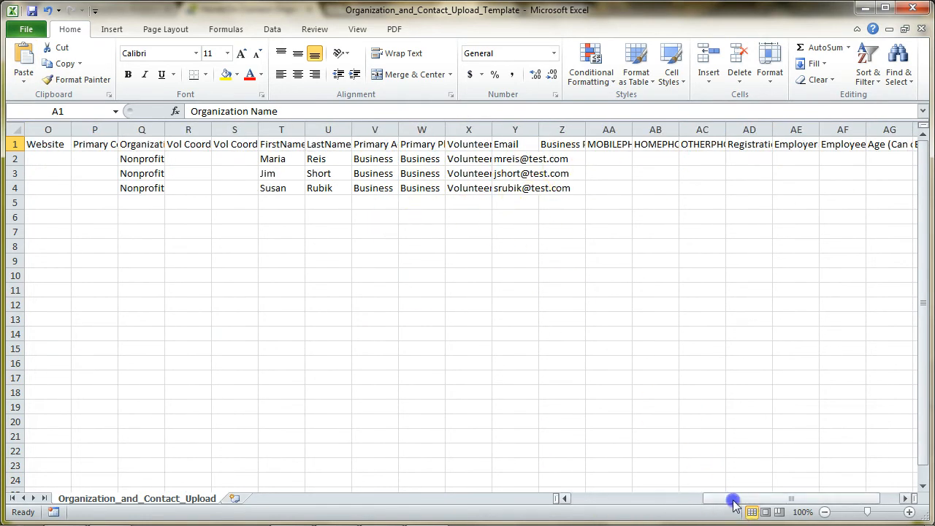
{"action": "left_click_drag", "start_coordinate": [734, 503], "coordinate": [564, 497]}
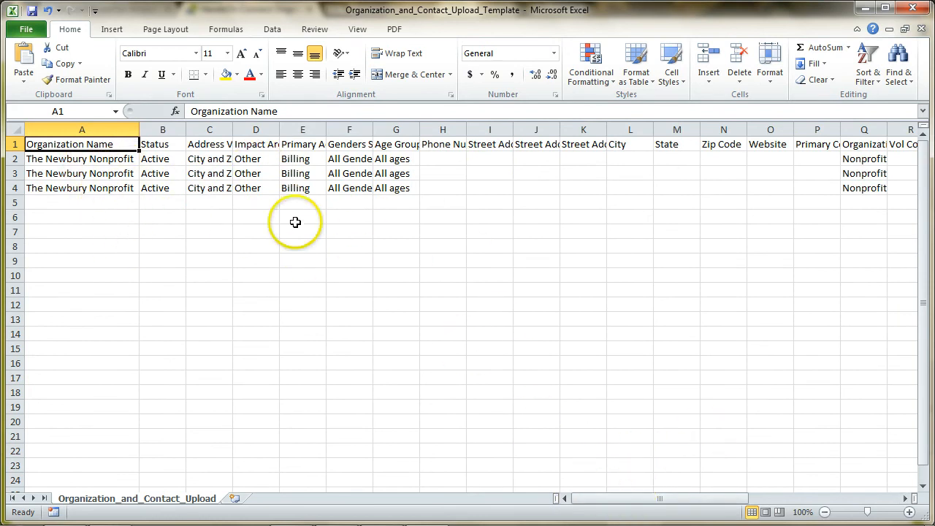
{"action": "left_click_drag", "start_coordinate": [668, 500], "coordinate": [576, 502]}
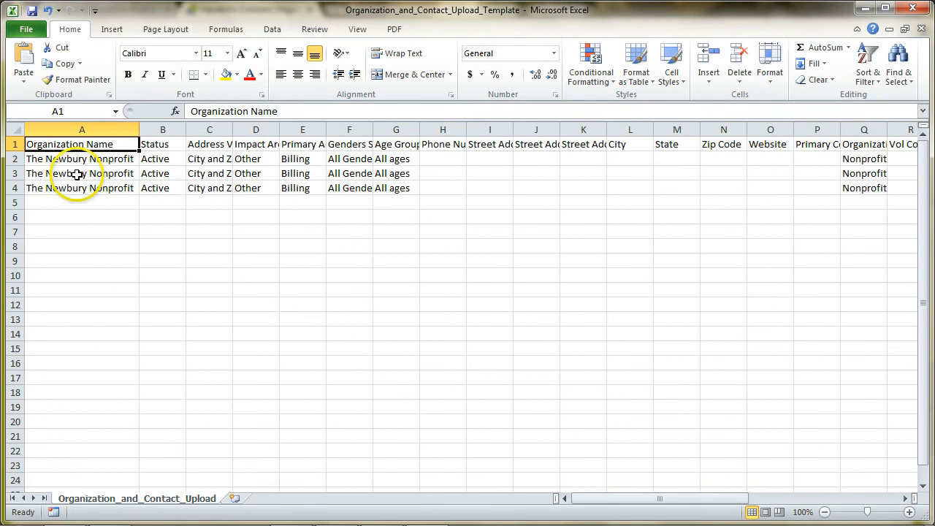
{"action": "left_click_drag", "start_coordinate": [598, 500], "coordinate": [665, 494]}
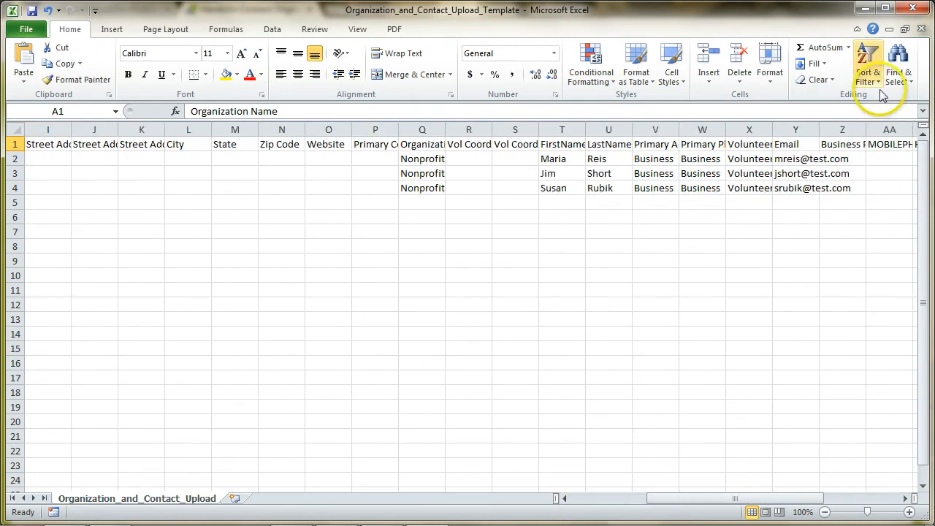
{"action": "left_click", "coordinate": [866, 8]}
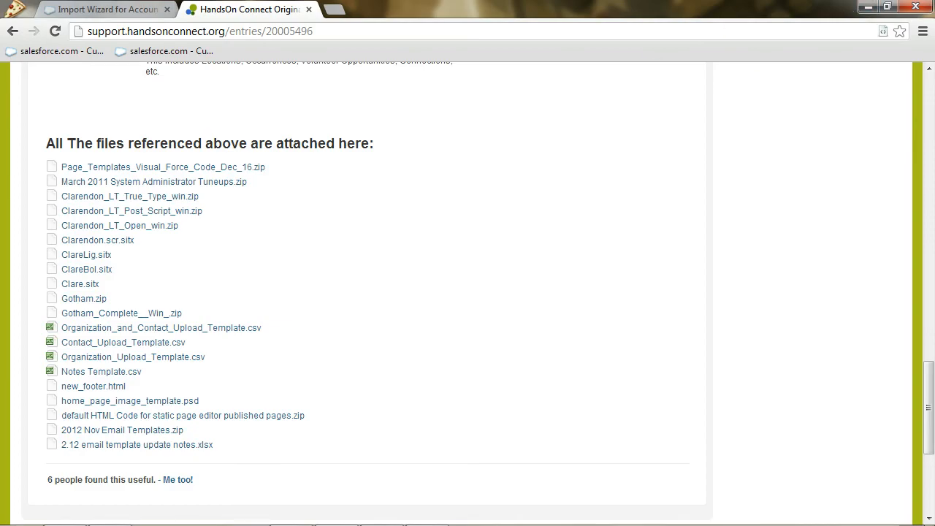
Step: Return to the Import Wizard for Accounts/Contacts page, start the wizard and advance to uploading the file
{"action": "key", "text": "ctrl+shift+Tab"}
{"action": "scroll", "coordinate": [218, 266], "scroll_direction": "down", "scroll_amount": 1}
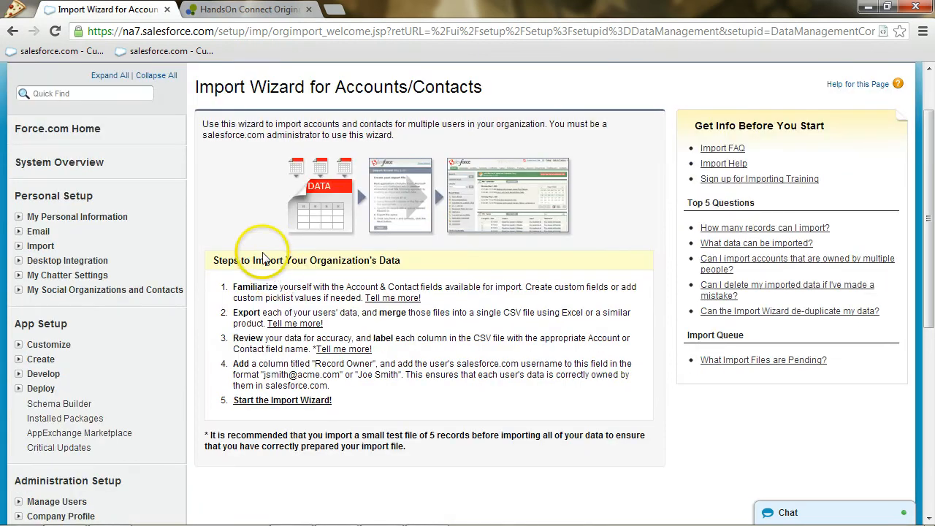
{"action": "scroll", "coordinate": [264, 188], "scroll_direction": "up", "scroll_amount": 1}
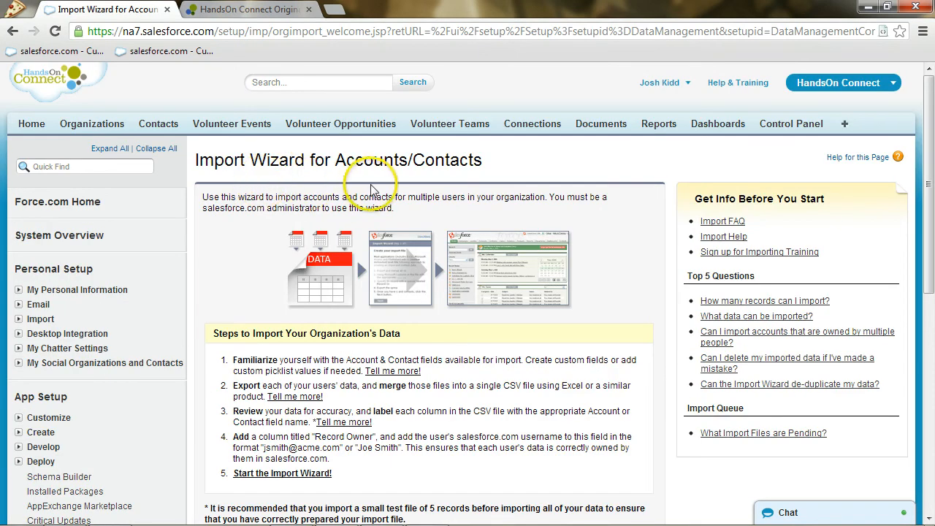
{"action": "scroll", "coordinate": [365, 219], "scroll_direction": "down", "scroll_amount": 2}
{"action": "left_click", "coordinate": [283, 329]}
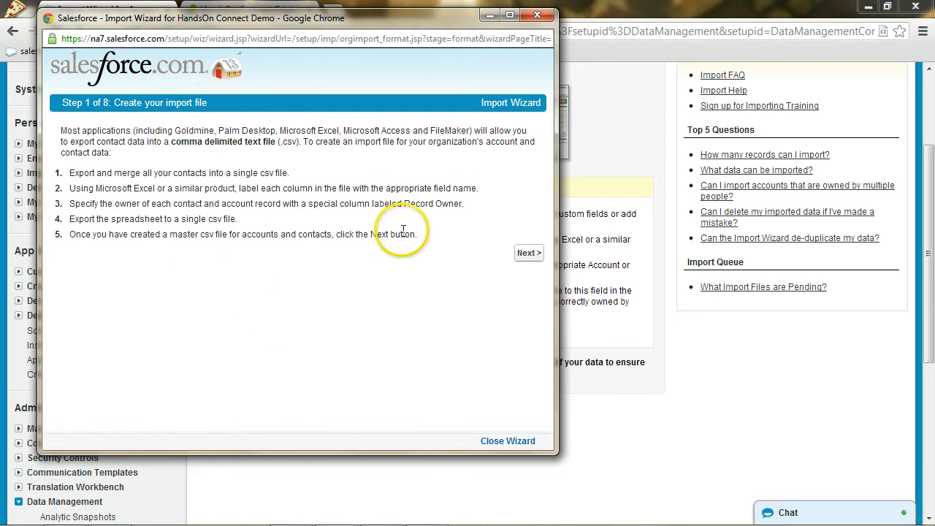
{"action": "left_click", "coordinate": [538, 253]}
Step: Choose Organization_and_Contact_Upload_Template.csv from the desktop as the import file and proceed to contact field mapping
{"action": "left_click", "coordinate": [105, 156]}
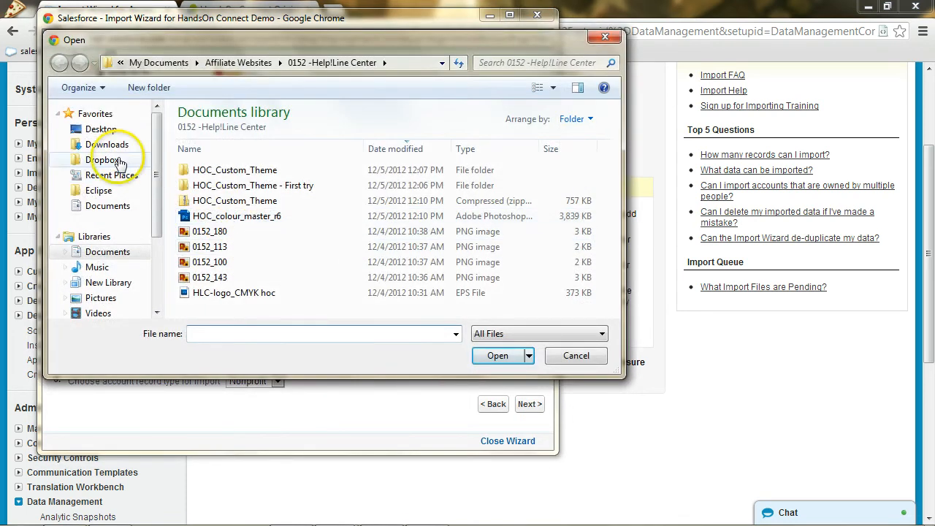
{"action": "left_click", "coordinate": [102, 128]}
{"action": "double_click", "coordinate": [564, 180]}
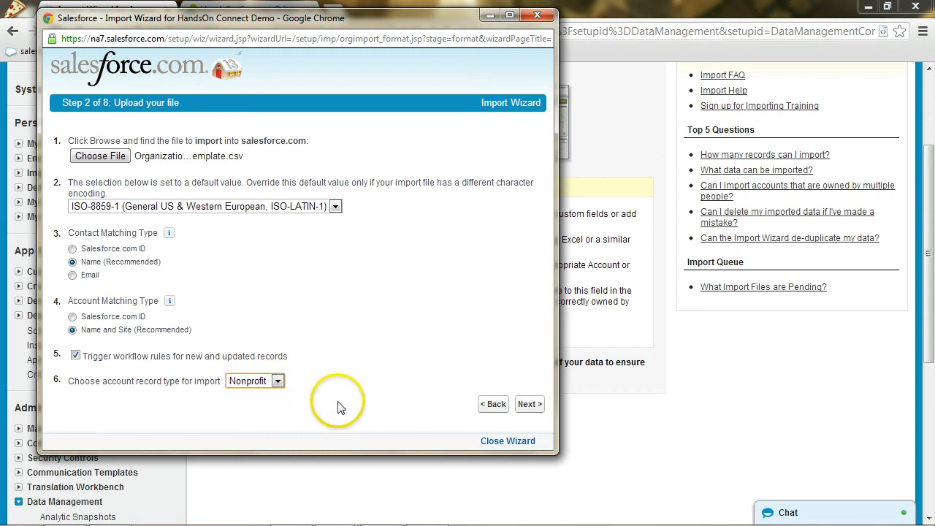
{"action": "left_click", "coordinate": [529, 404]}
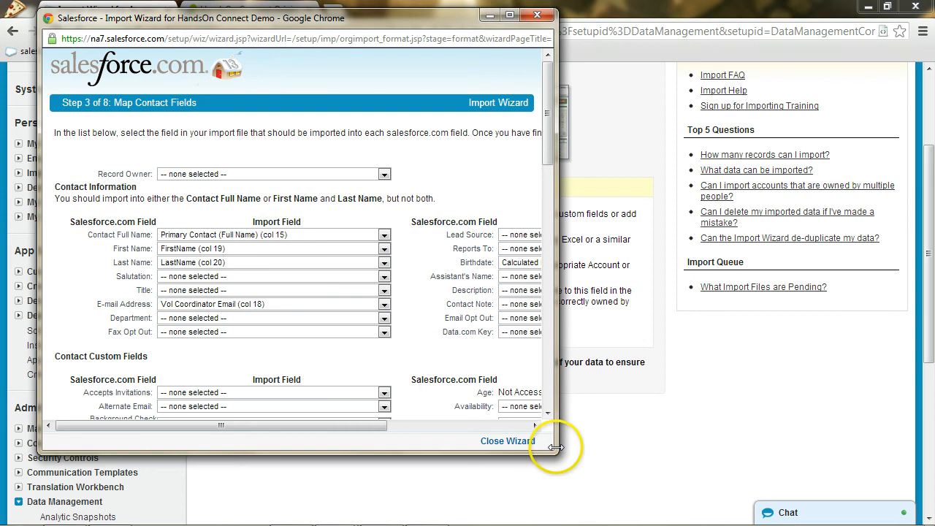
Step: Widen the wizard window and set the Contact Full Name mapping to none selected
{"action": "left_click_drag", "start_coordinate": [556, 447], "coordinate": [821, 444]}
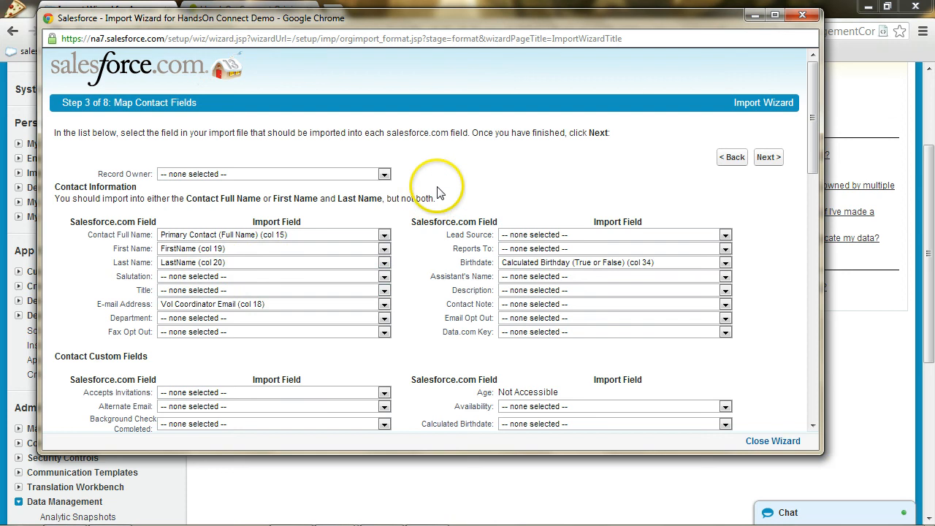
{"action": "scroll", "coordinate": [395, 175], "scroll_direction": "down", "scroll_amount": 1}
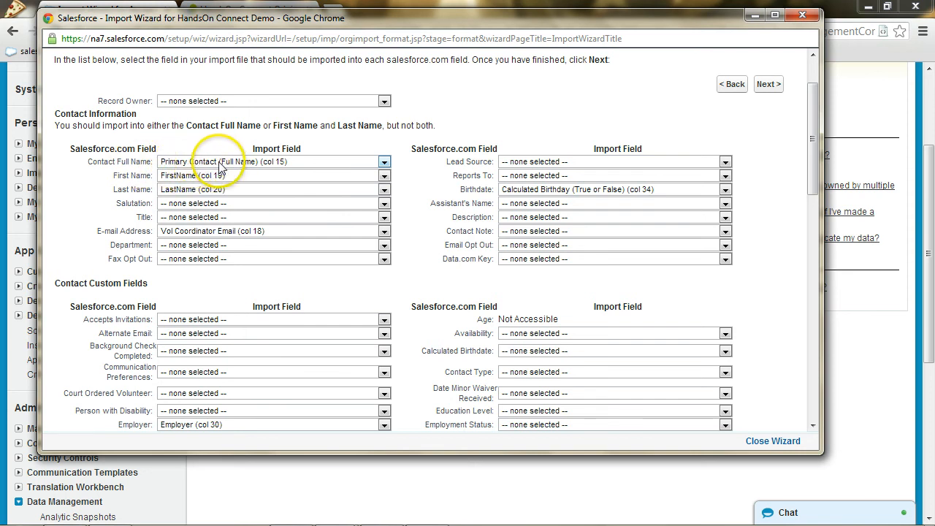
{"action": "left_click", "coordinate": [383, 162]}
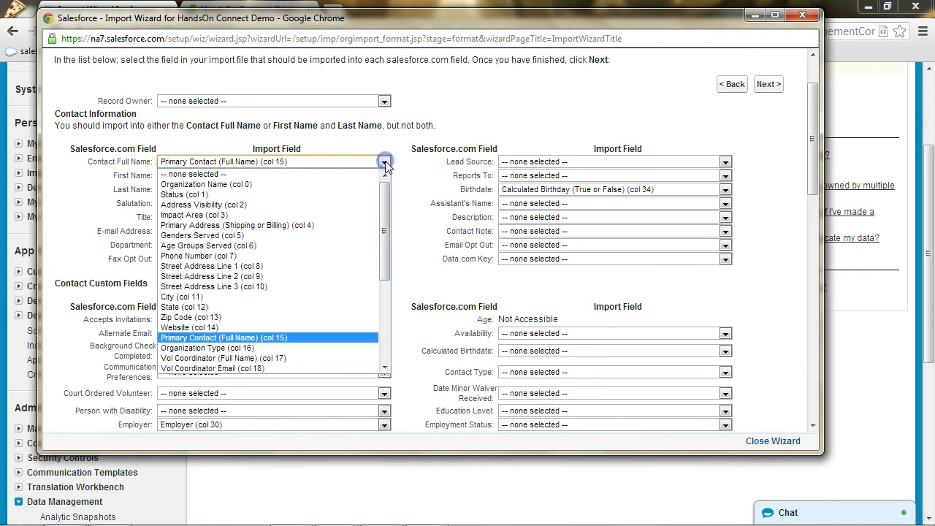
{"action": "left_click", "coordinate": [351, 175]}
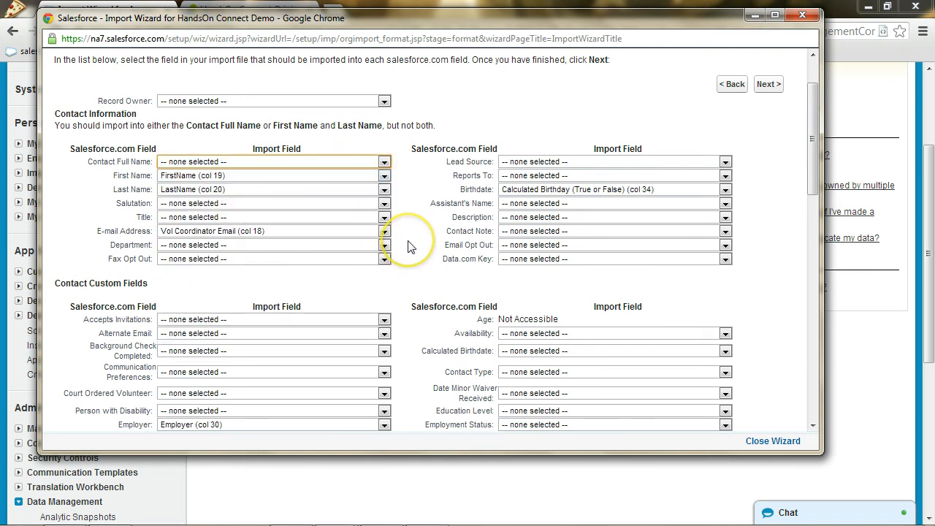
Step: Review the remaining contact mappings and accept them along with the phone and address mappings to reach the account fields
{"action": "scroll", "coordinate": [409, 247], "scroll_direction": "down", "scroll_amount": 4}
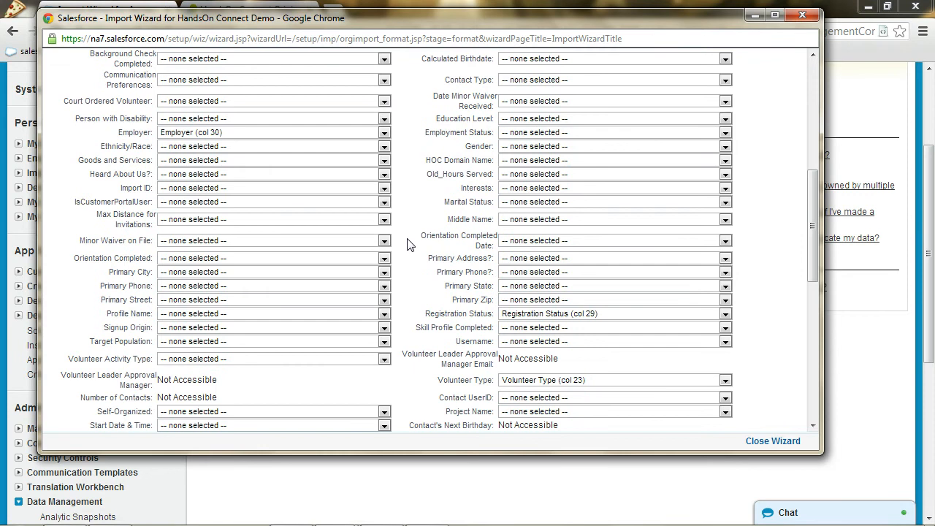
{"action": "scroll", "coordinate": [409, 245], "scroll_direction": "down", "scroll_amount": 1}
{"action": "scroll", "coordinate": [409, 245], "scroll_direction": "down", "scroll_amount": 4}
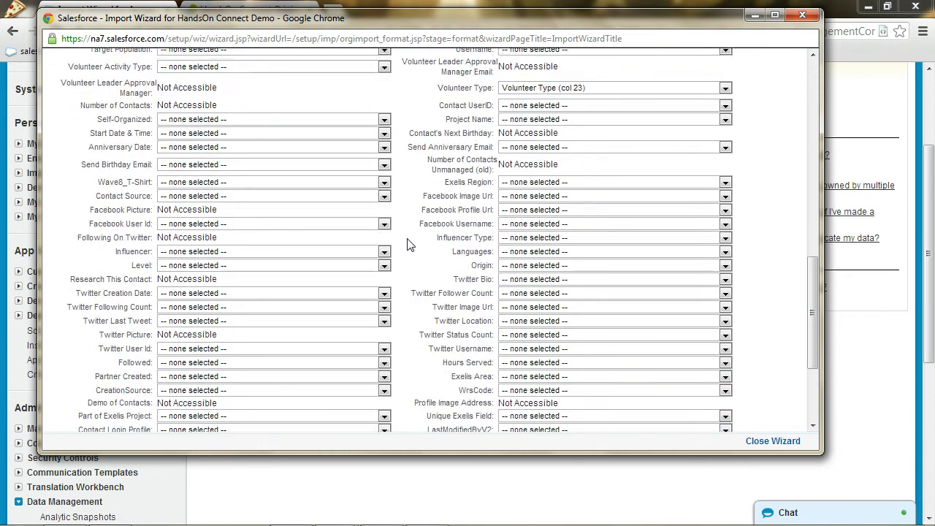
{"action": "scroll", "coordinate": [409, 244], "scroll_direction": "up", "scroll_amount": 12}
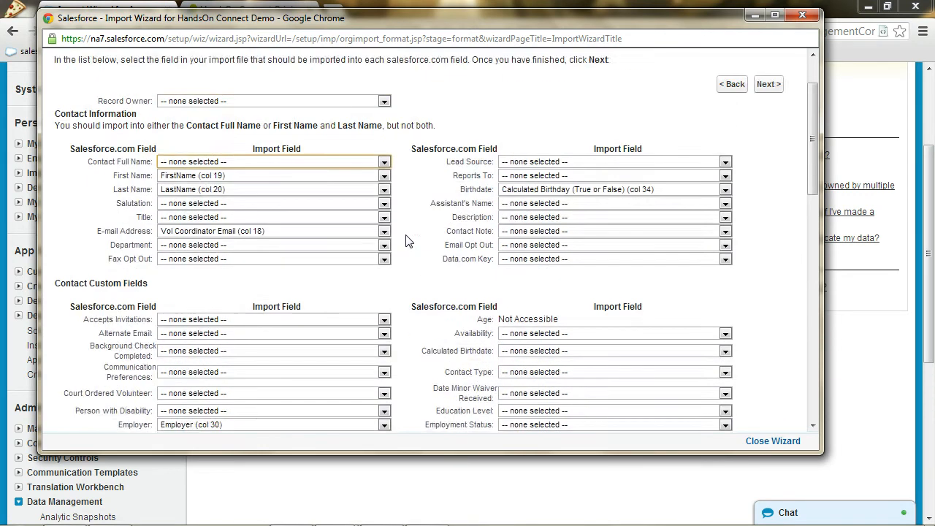
{"action": "left_click", "coordinate": [771, 157]}
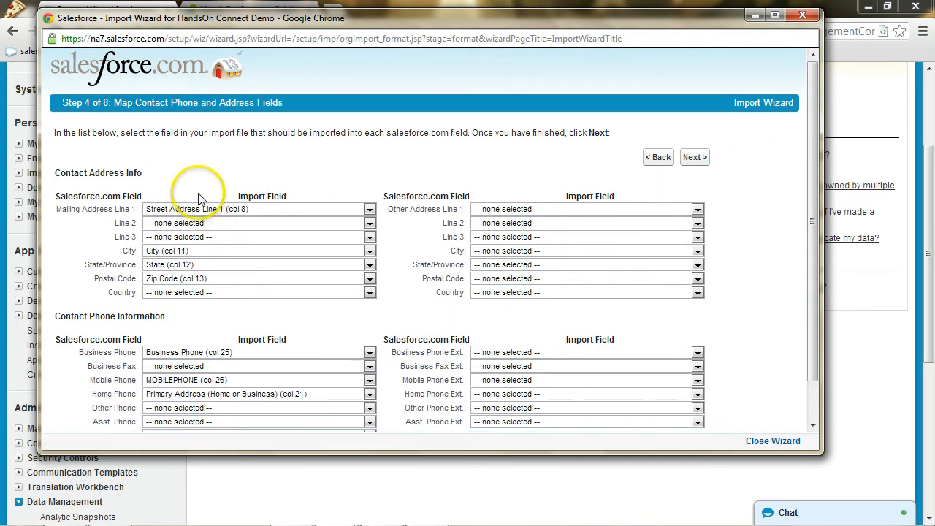
{"action": "scroll", "coordinate": [380, 184], "scroll_direction": "down", "scroll_amount": 1}
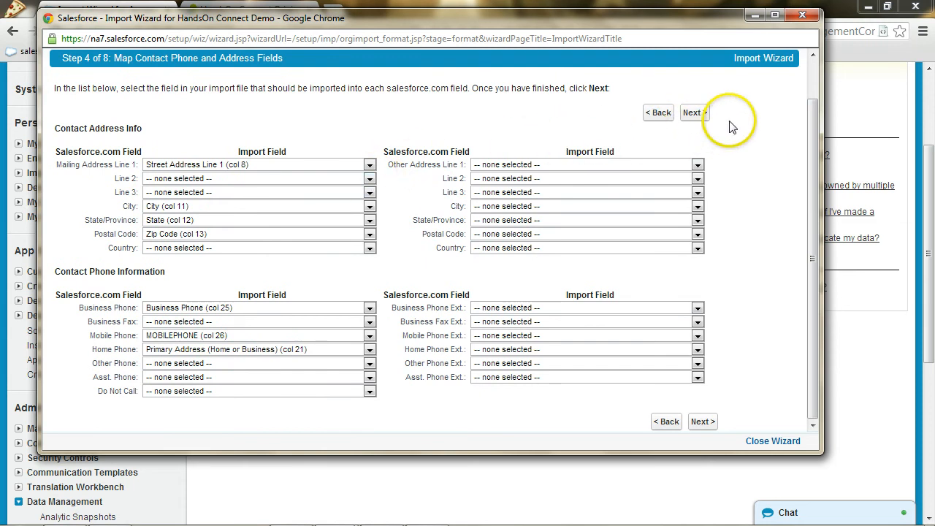
{"action": "left_click", "coordinate": [698, 114]}
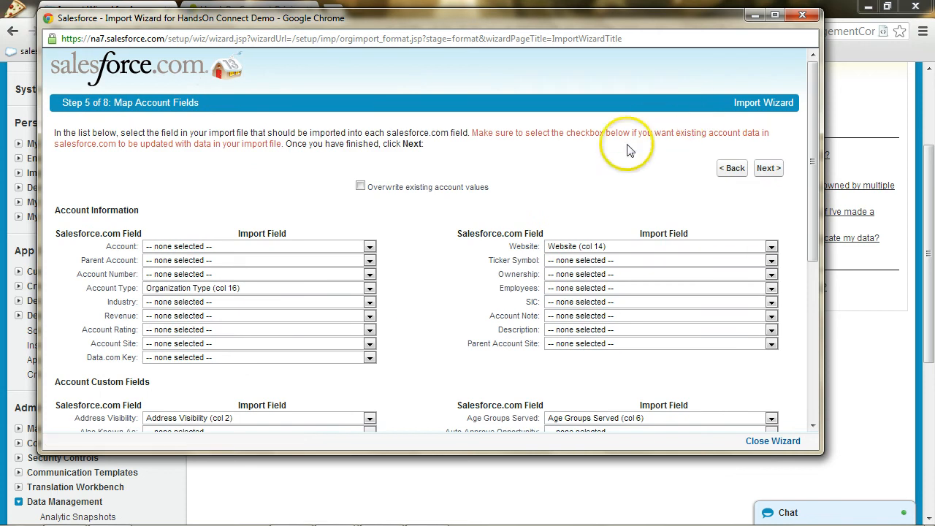
Step: Map the Account field to Organization Name (col 0) in the account information
{"action": "scroll", "coordinate": [427, 197], "scroll_direction": "down", "scroll_amount": 1}
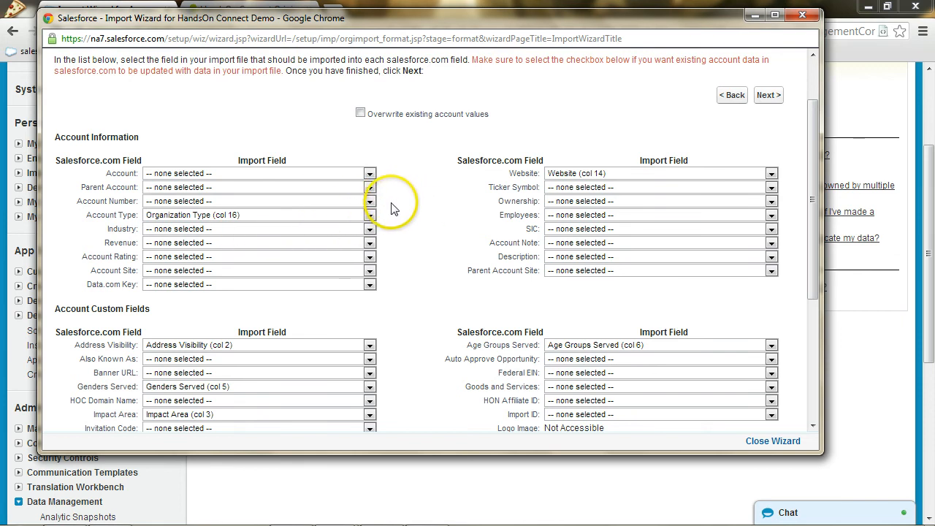
{"action": "scroll", "coordinate": [398, 205], "scroll_direction": "down", "scroll_amount": 1}
{"action": "scroll", "coordinate": [397, 199], "scroll_direction": "up", "scroll_amount": 1}
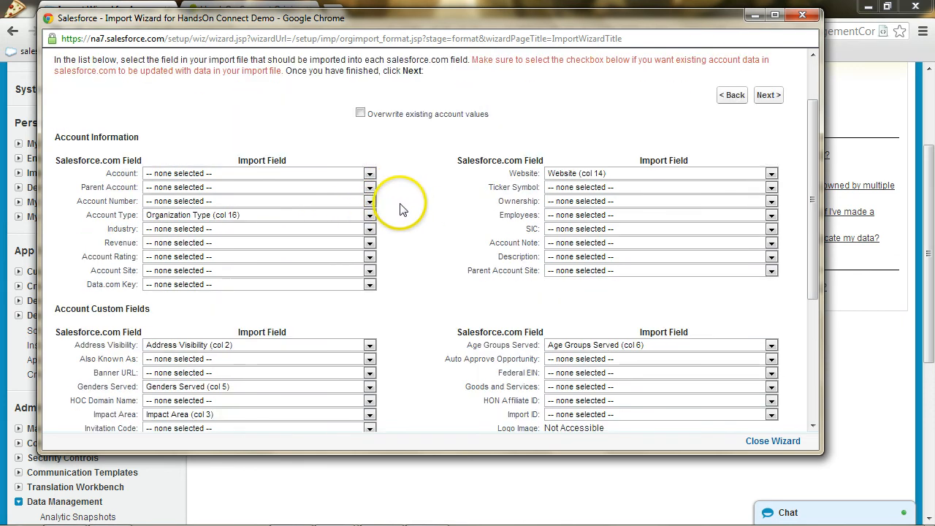
{"action": "left_click", "coordinate": [369, 174]}
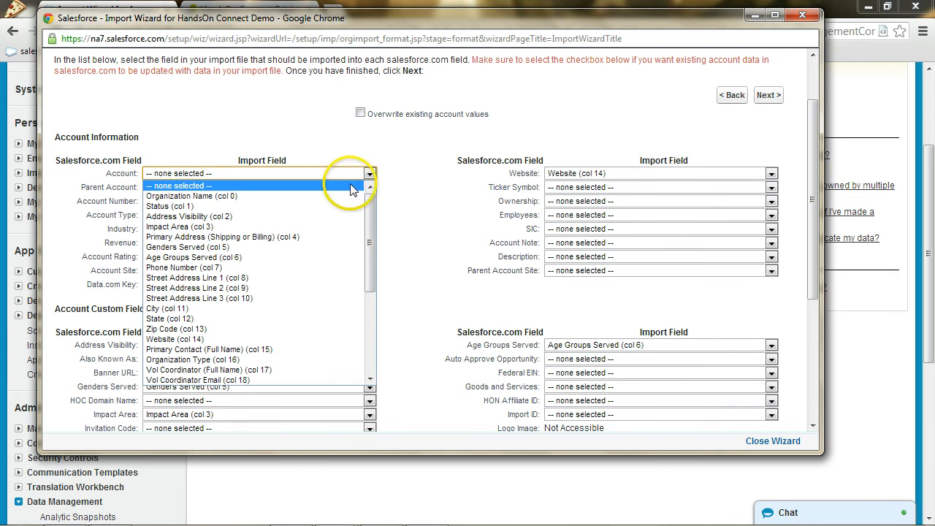
{"action": "left_click", "coordinate": [330, 197]}
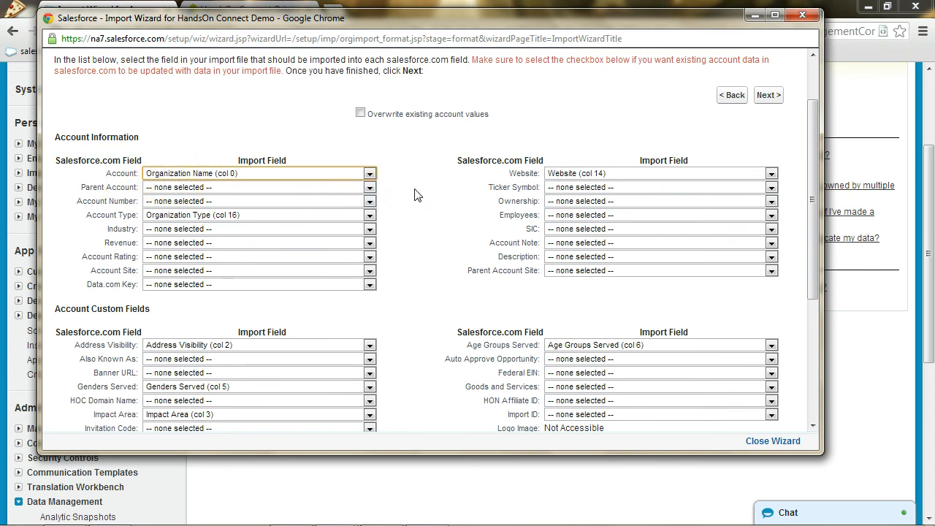
Step: Review the account and custom field mappings and accept them to reach the account phone and address mapping
{"action": "scroll", "coordinate": [416, 194], "scroll_direction": "down", "scroll_amount": 1}
{"action": "scroll", "coordinate": [417, 195], "scroll_direction": "down", "scroll_amount": 2}
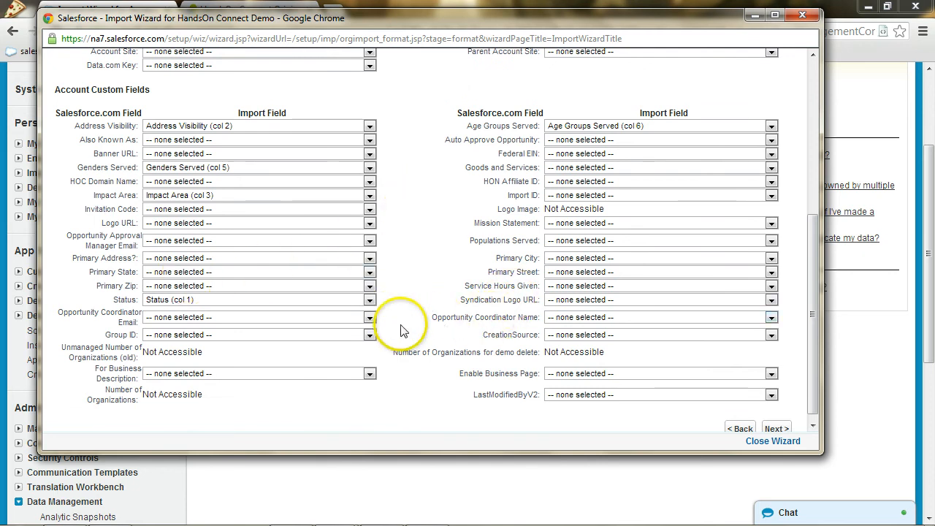
{"action": "scroll", "coordinate": [400, 332], "scroll_direction": "down", "scroll_amount": 1}
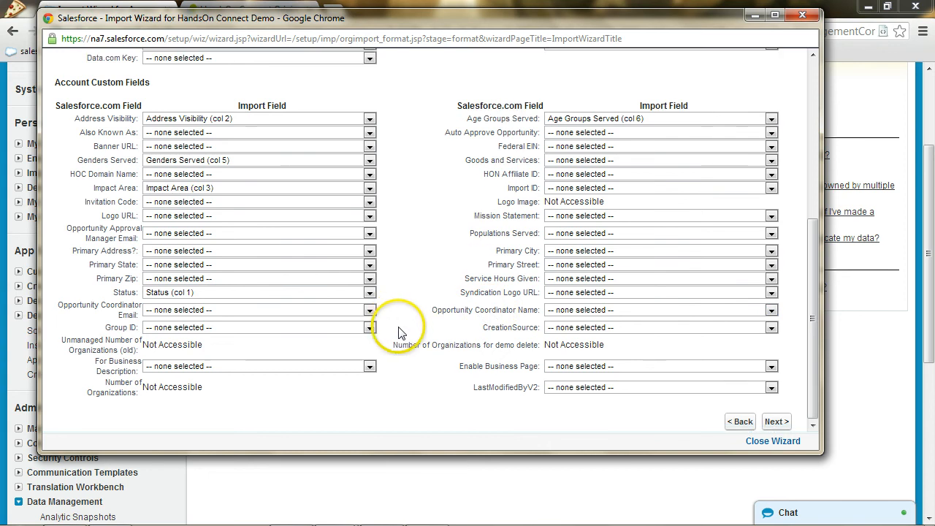
{"action": "scroll", "coordinate": [400, 333], "scroll_direction": "up", "scroll_amount": 1}
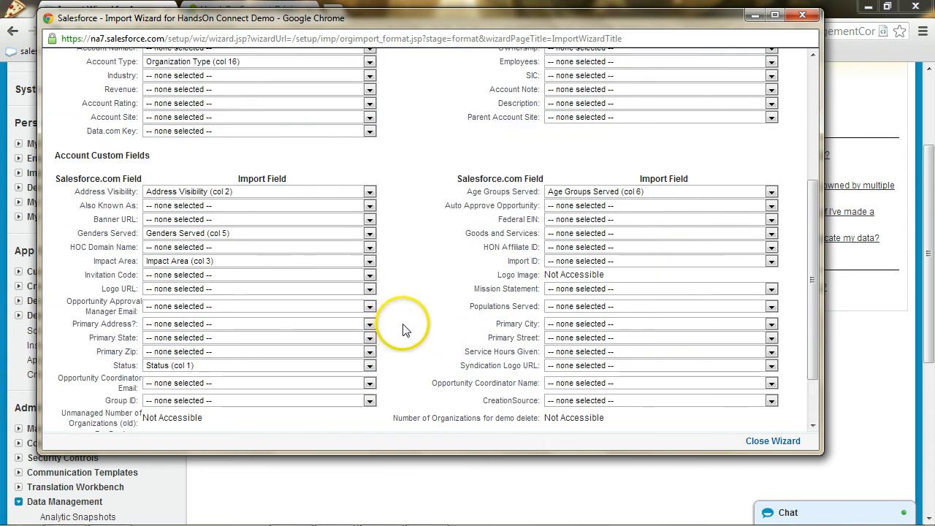
{"action": "scroll", "coordinate": [402, 329], "scroll_direction": "up", "scroll_amount": 3}
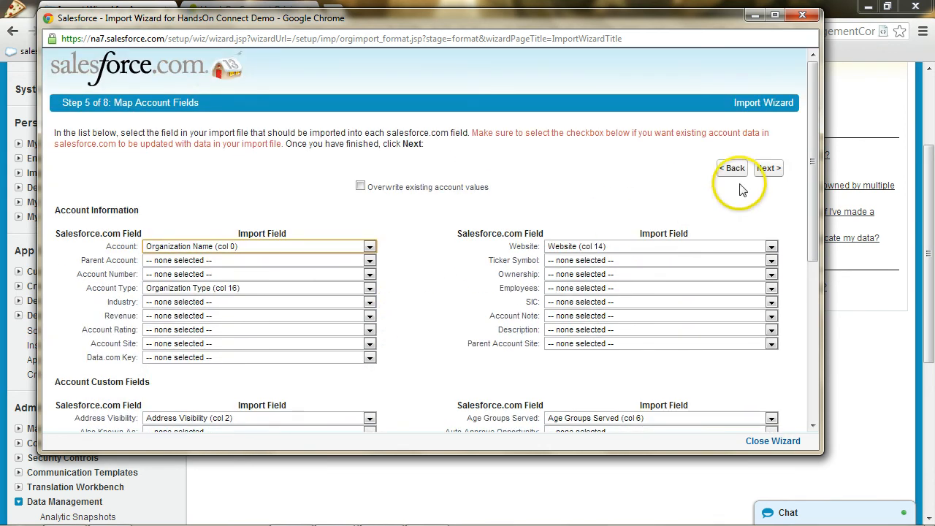
{"action": "left_click", "coordinate": [769, 169]}
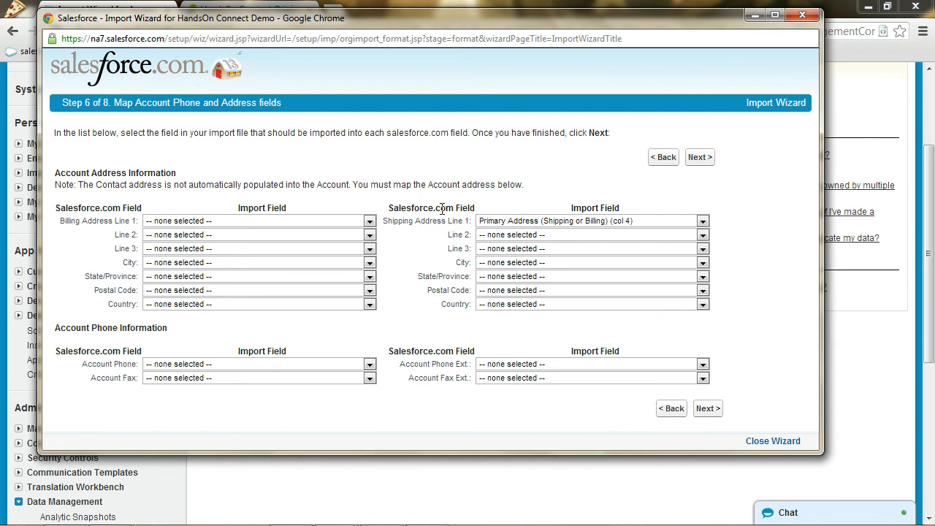
Step: Set the account's Shipping Address Line 1 mapping to none selected and accept the account phone and address mappings
{"action": "left_click", "coordinate": [702, 221]}
{"action": "left_click", "coordinate": [596, 233]}
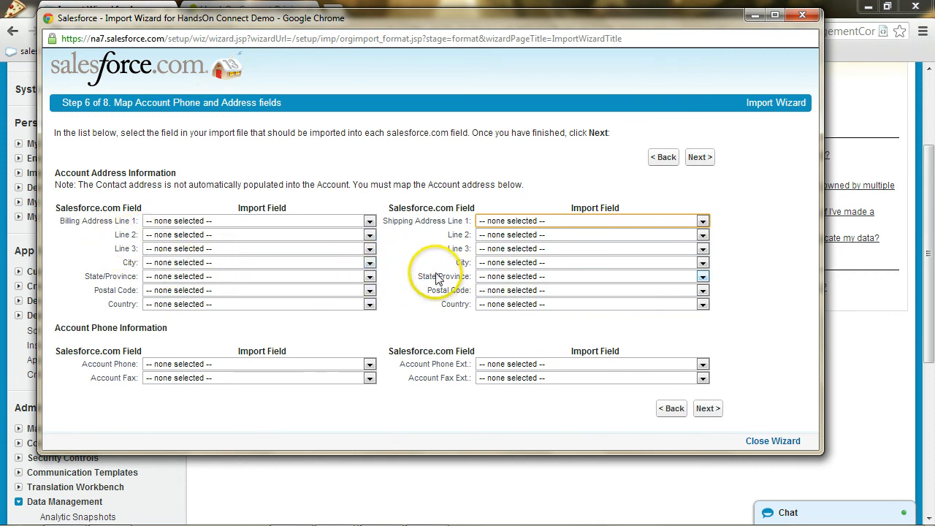
{"action": "left_click", "coordinate": [699, 159]}
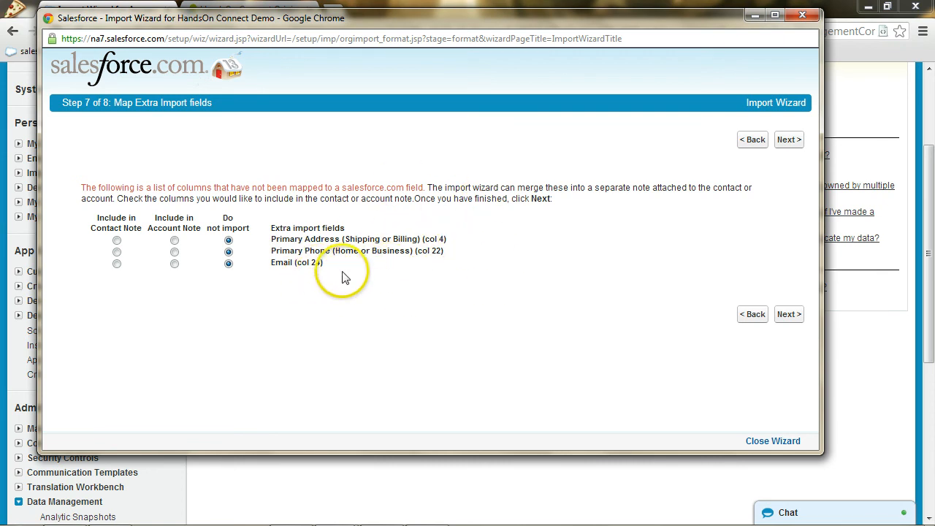
Step: Submit the import with the unmapped extra columns left as do not import, and finish the wizard with the Import Queue open
{"action": "left_click", "coordinate": [789, 139]}
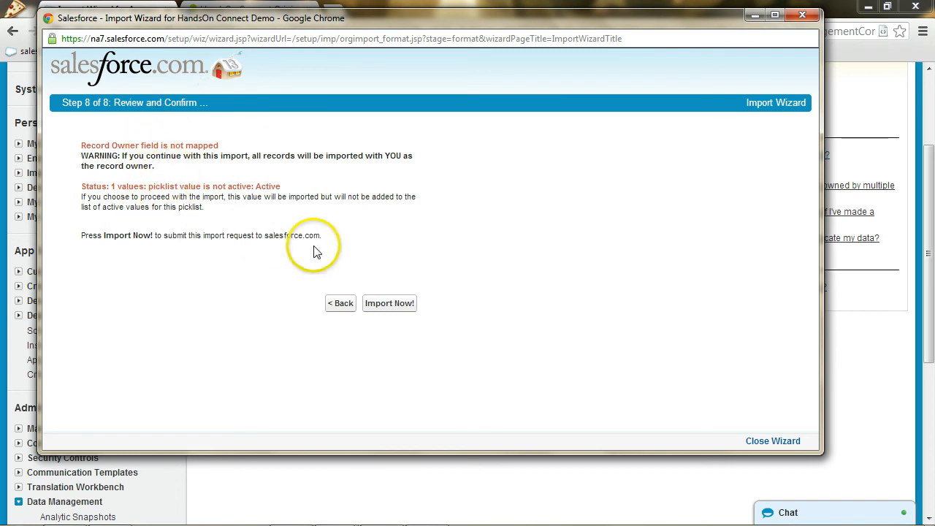
{"action": "left_click", "coordinate": [401, 305]}
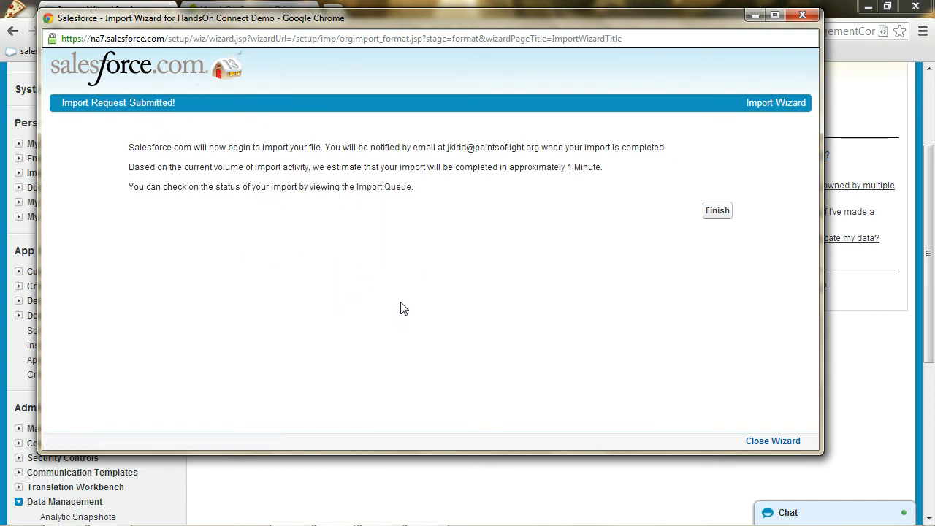
{"action": "left_click", "coordinate": [387, 188]}
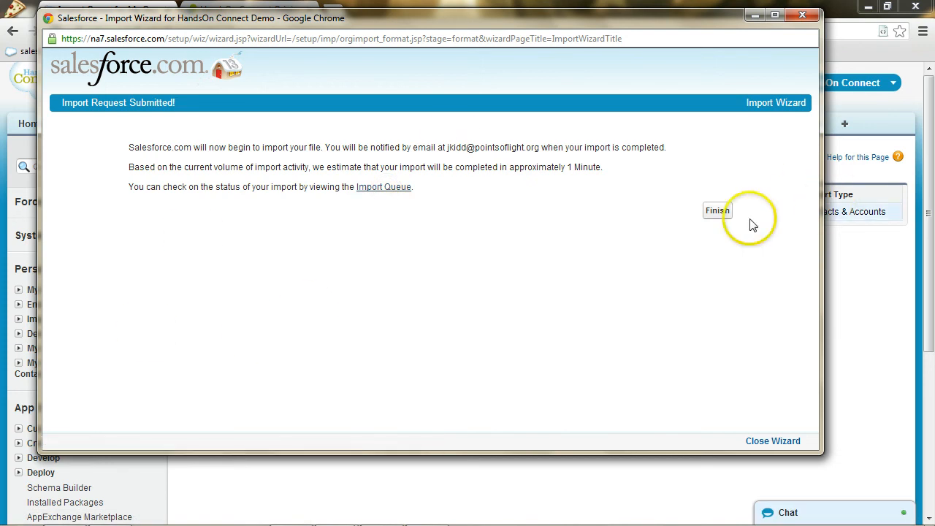
{"action": "left_click", "coordinate": [720, 212]}
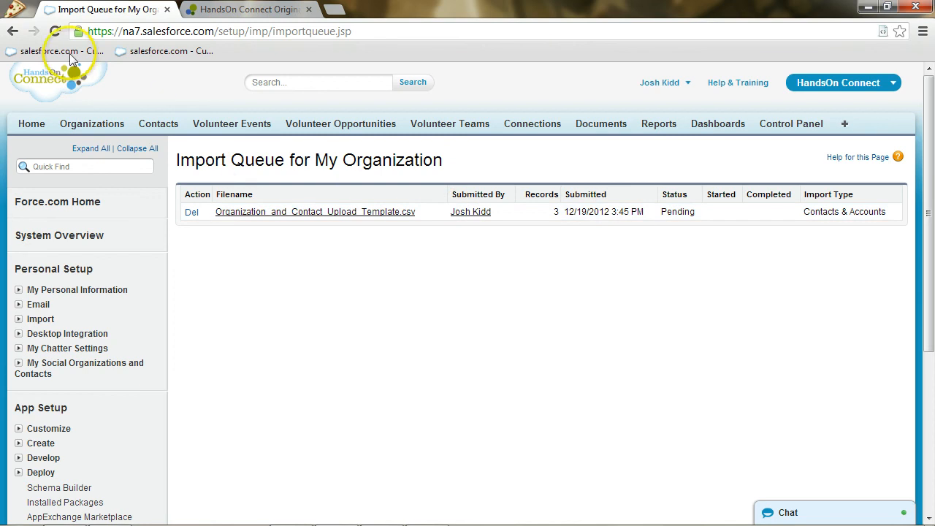
Step: Check the import's status by refreshing the Import Queue and reopening it through Imports under Monitoring in Administration Setup
{"action": "left_click", "coordinate": [55, 31]}
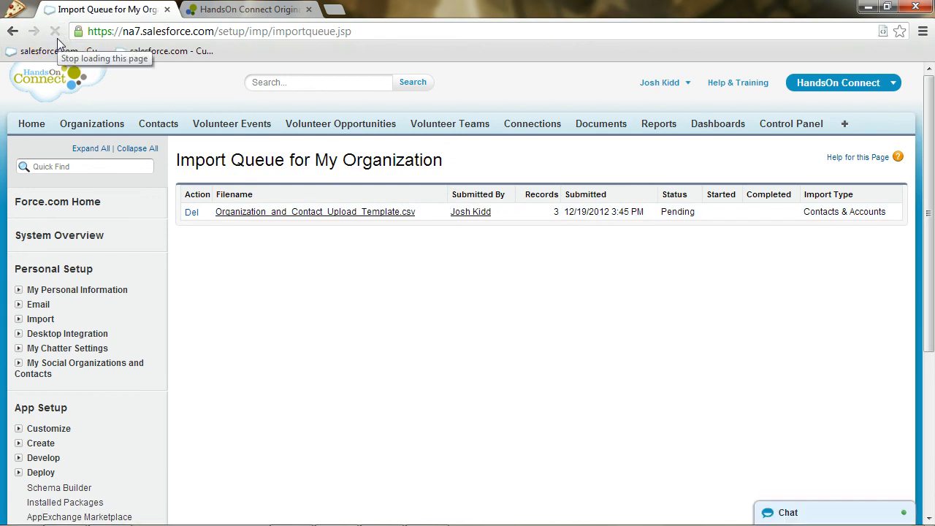
{"action": "left_click", "coordinate": [64, 53]}
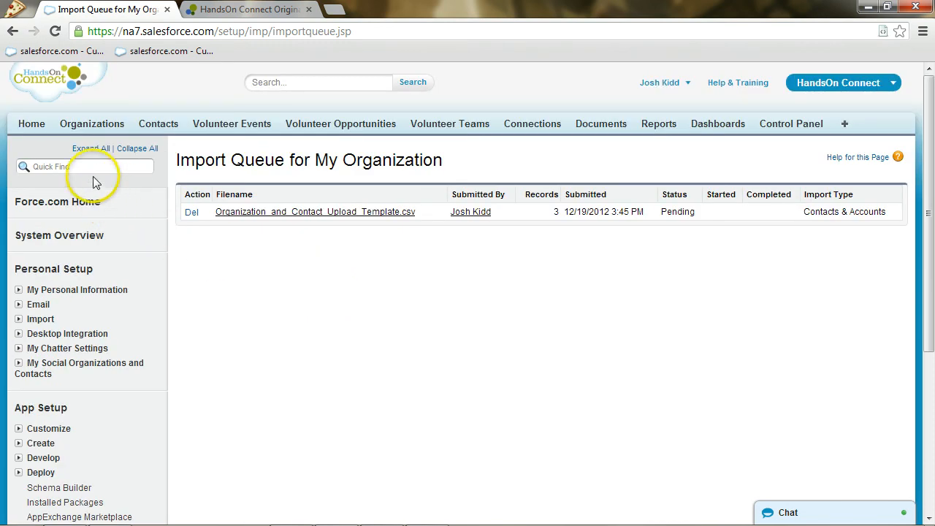
{"action": "scroll", "coordinate": [100, 271], "scroll_direction": "down", "scroll_amount": 4}
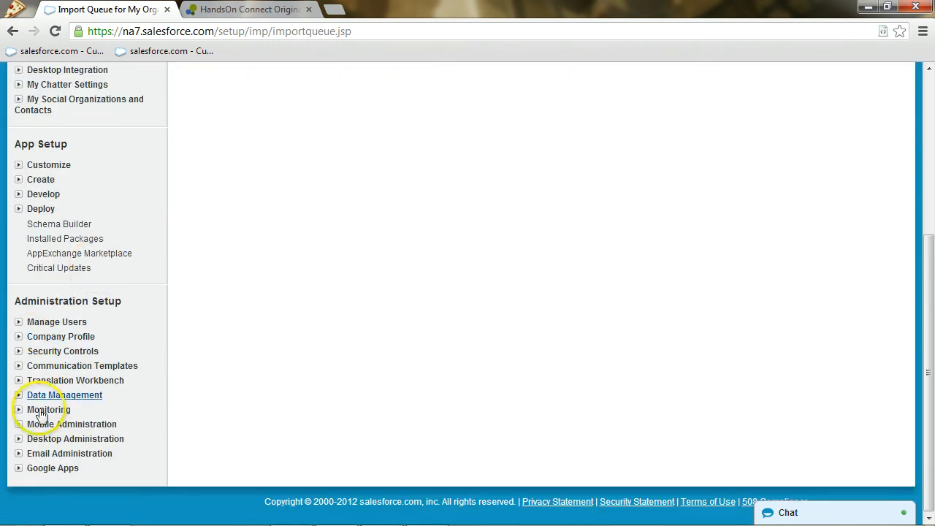
{"action": "left_click", "coordinate": [19, 409]}
{"action": "scroll", "coordinate": [176, 395], "scroll_direction": "down", "scroll_amount": 1}
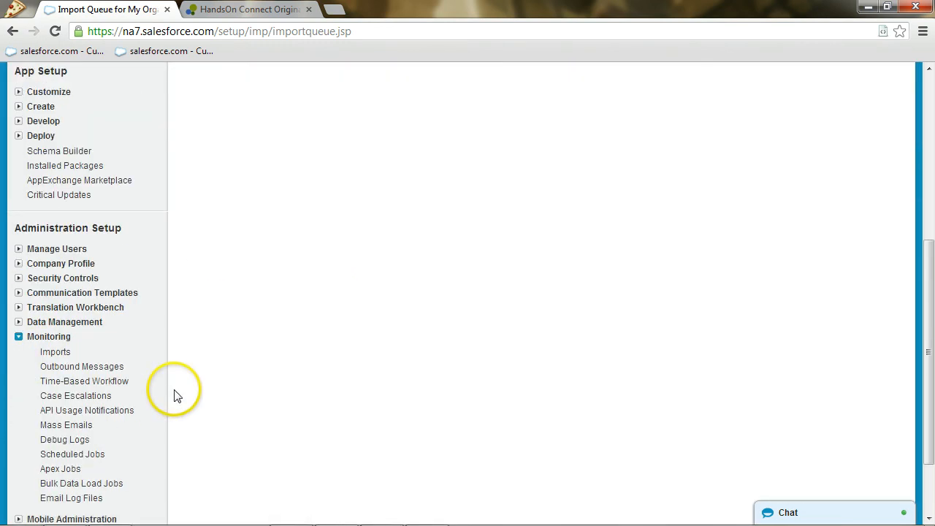
{"action": "left_click", "coordinate": [62, 354]}
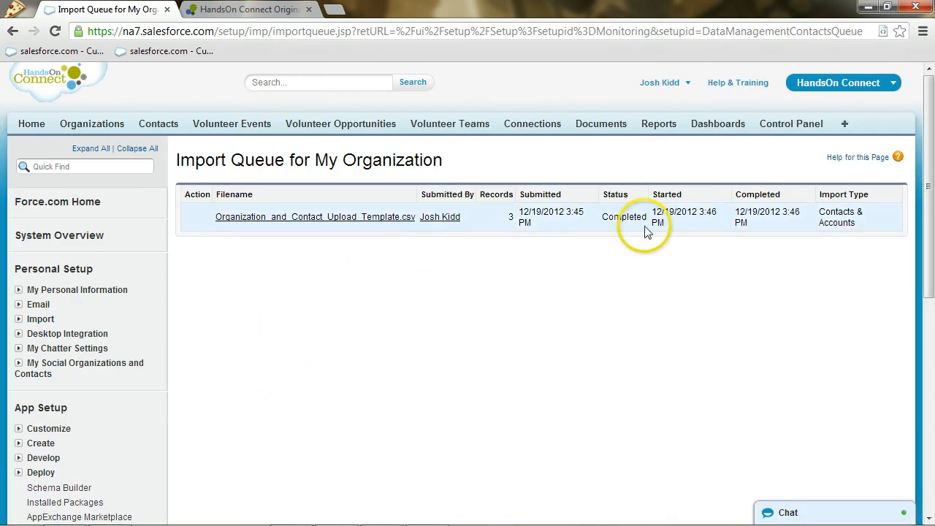
Step: Open the All Organizations list and search the records for "newbury nonprofit"
{"action": "left_click", "coordinate": [115, 129]}
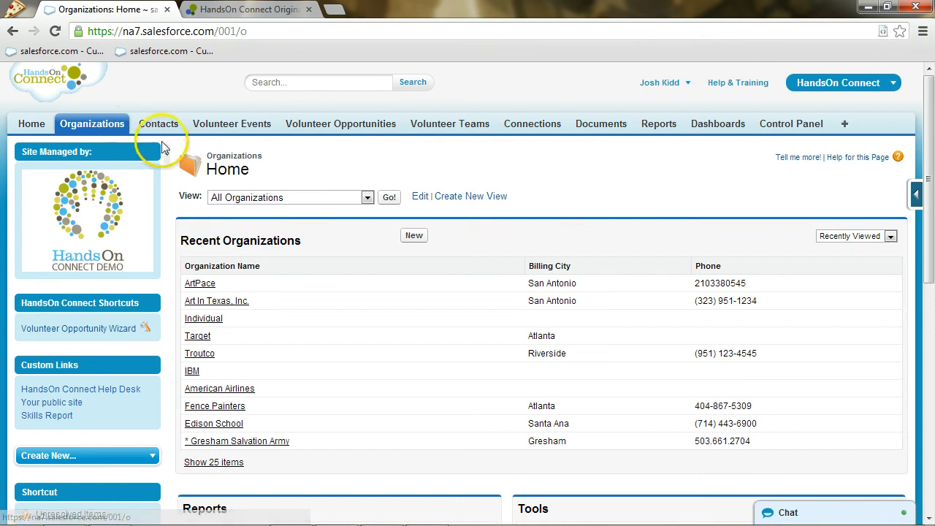
{"action": "left_click", "coordinate": [390, 200]}
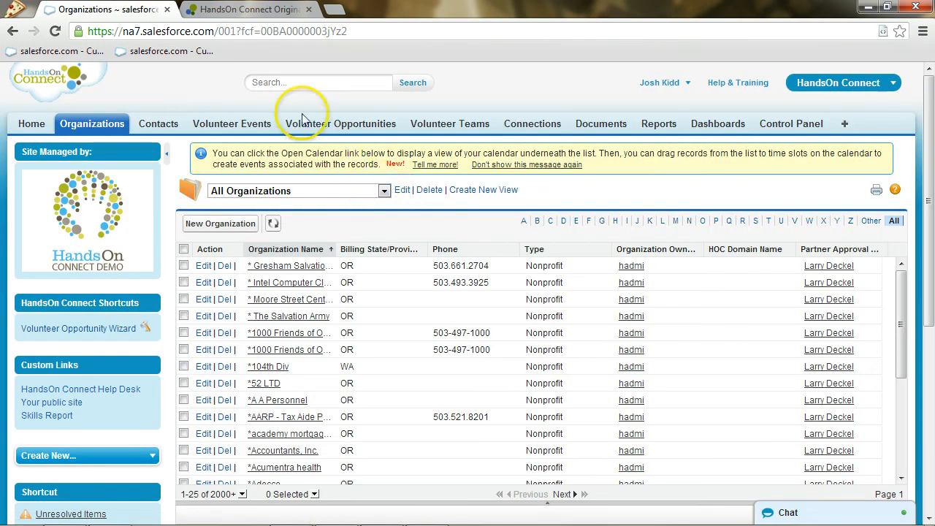
{"action": "left_click", "coordinate": [293, 81]}
{"action": "type", "text": "ne"}
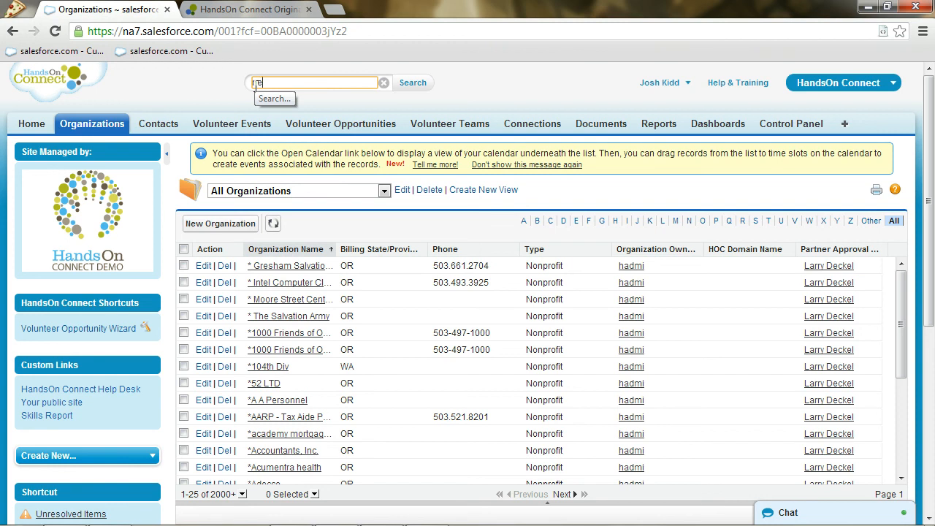
{"action": "type", "text": "wbury nonprofit"}
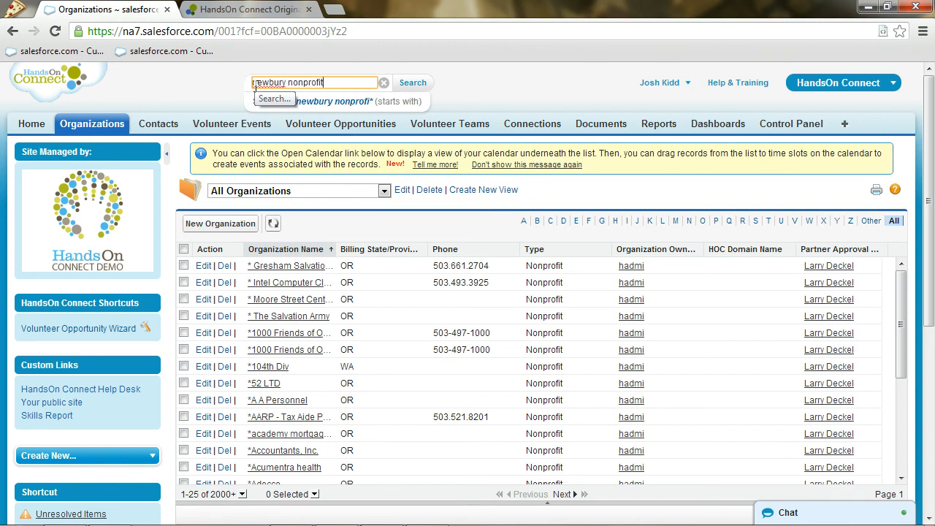
{"action": "key", "text": "Return"}
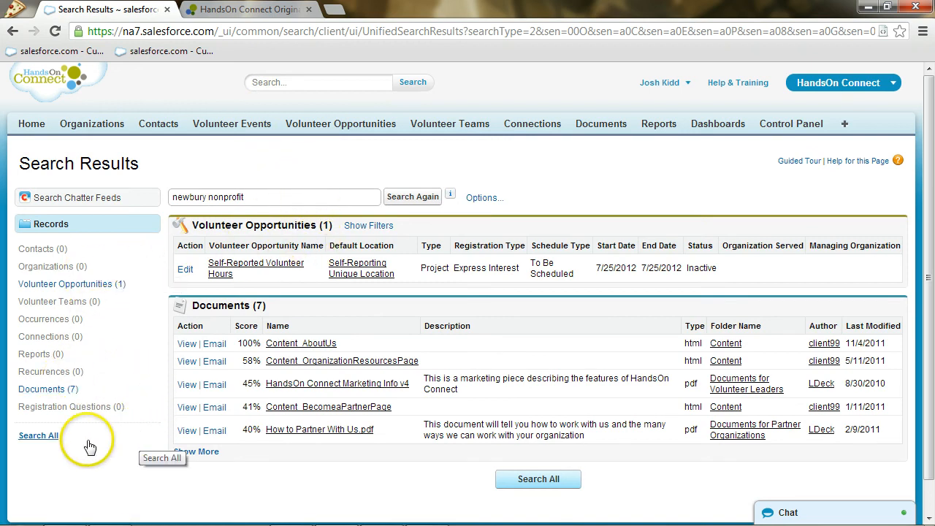
Step: Extend the "newbury nonprofit" search to all record types and look through the results
{"action": "left_click", "coordinate": [48, 442]}
{"action": "scroll", "coordinate": [82, 390], "scroll_direction": "down", "scroll_amount": 3}
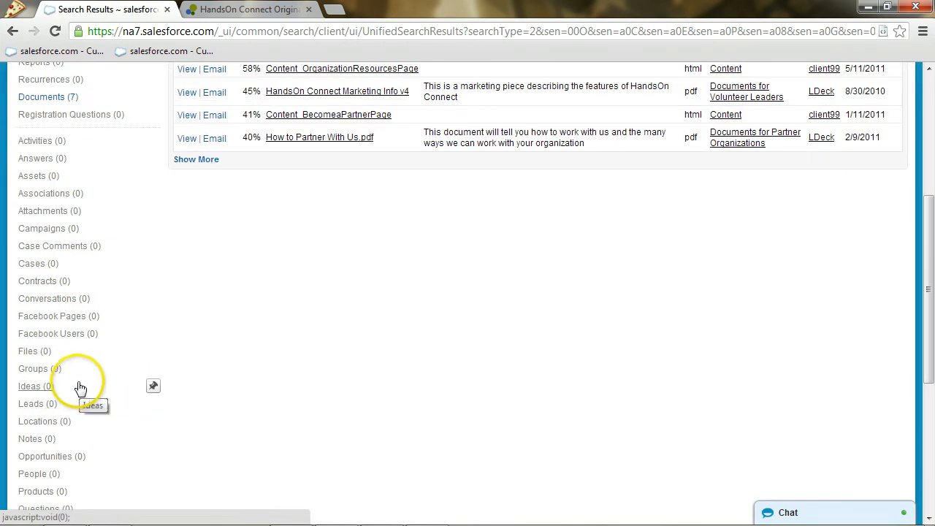
{"action": "scroll", "coordinate": [80, 387], "scroll_direction": "up", "scroll_amount": 4}
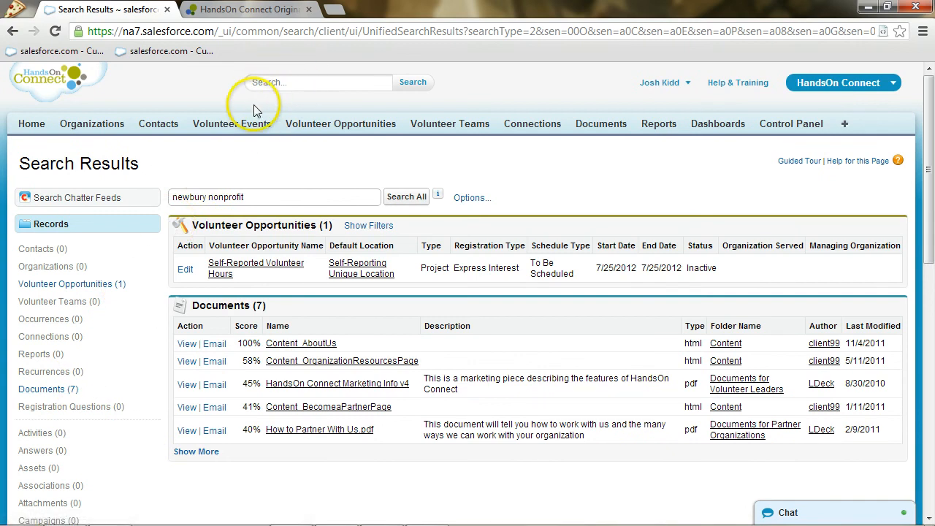
Step: Return to the All Organizations list and look through the organizations whose names start with N
{"action": "left_click", "coordinate": [321, 130]}
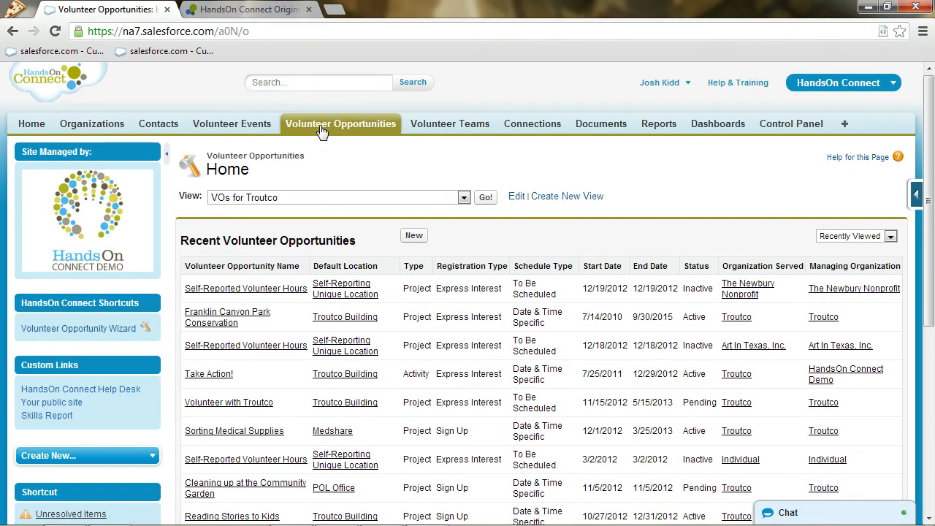
{"action": "left_click", "coordinate": [97, 124]}
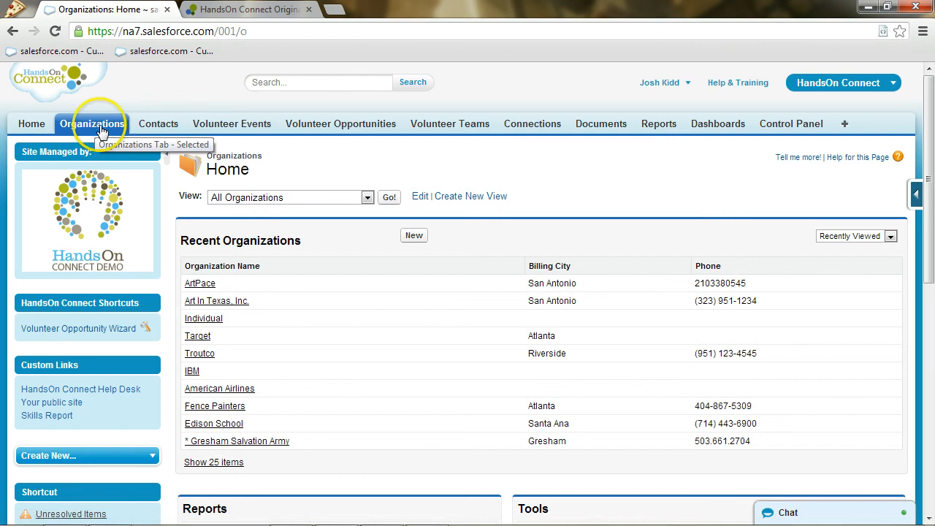
{"action": "left_click", "coordinate": [391, 199]}
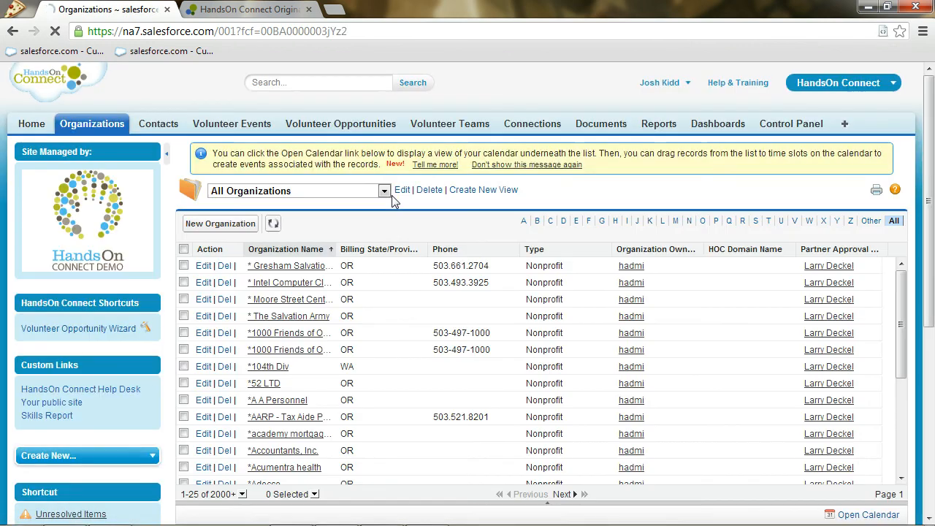
{"action": "left_click", "coordinate": [689, 220]}
{"action": "scroll", "coordinate": [376, 329], "scroll_direction": "down", "scroll_amount": 5}
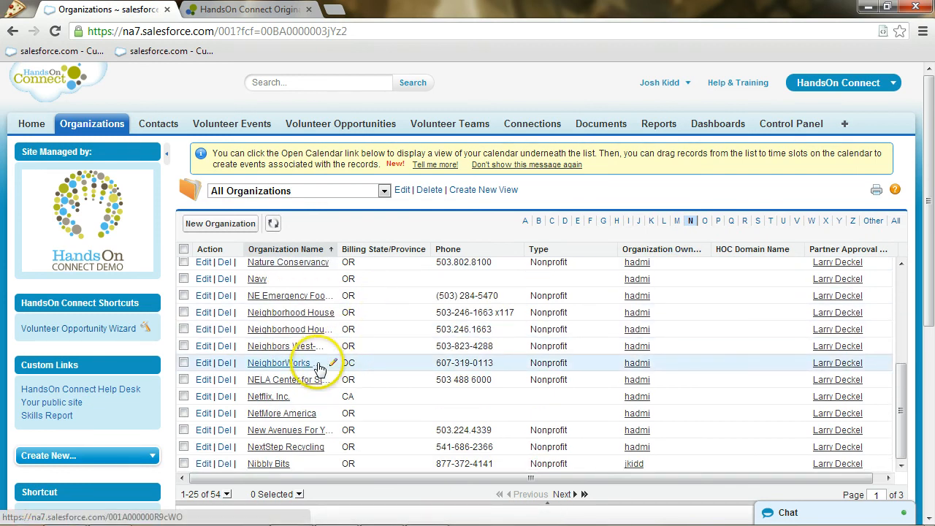
{"action": "scroll", "coordinate": [319, 367], "scroll_direction": "down", "scroll_amount": 2}
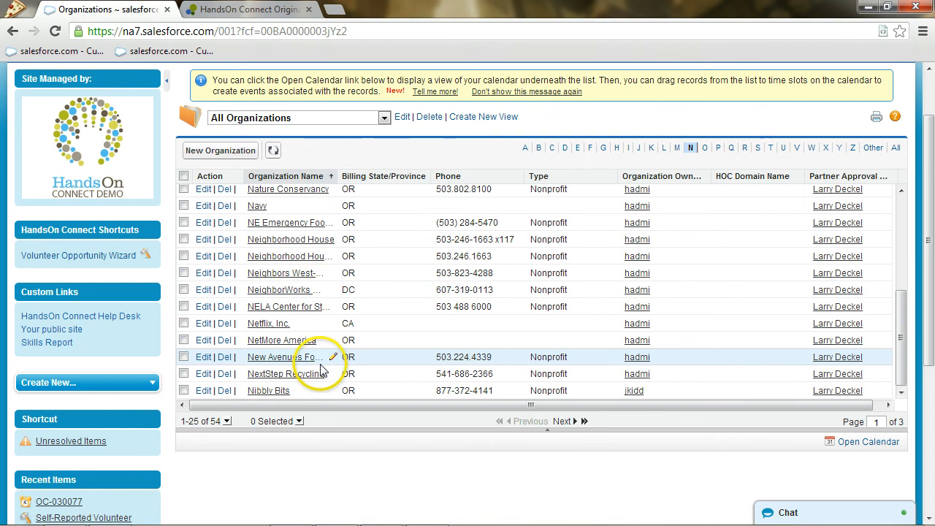
Step: Filter the All Organizations list to names starting with T and look through its first page
{"action": "left_click", "coordinate": [767, 147]}
{"action": "scroll", "coordinate": [370, 273], "scroll_direction": "down", "scroll_amount": 6}
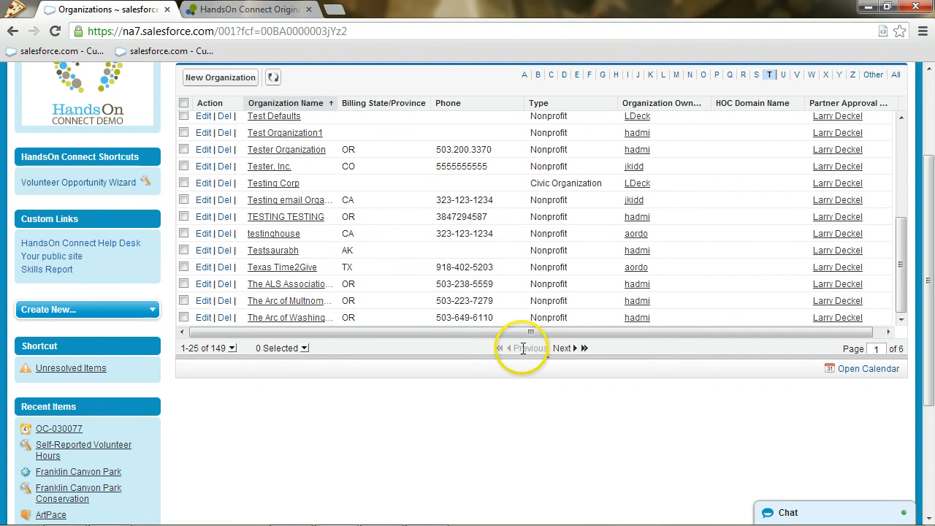
{"action": "scroll", "coordinate": [484, 259], "scroll_direction": "down", "scroll_amount": 3}
{"action": "scroll", "coordinate": [499, 315], "scroll_direction": "up", "scroll_amount": 3}
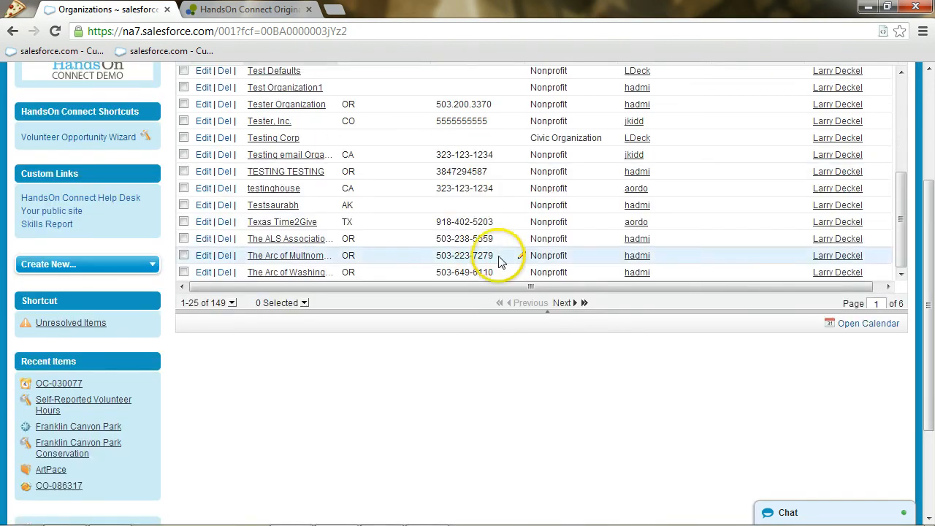
Step: Page through the T organizations to find The Newbury Nonprofit on page 3 and open its record
{"action": "left_click", "coordinate": [574, 304]}
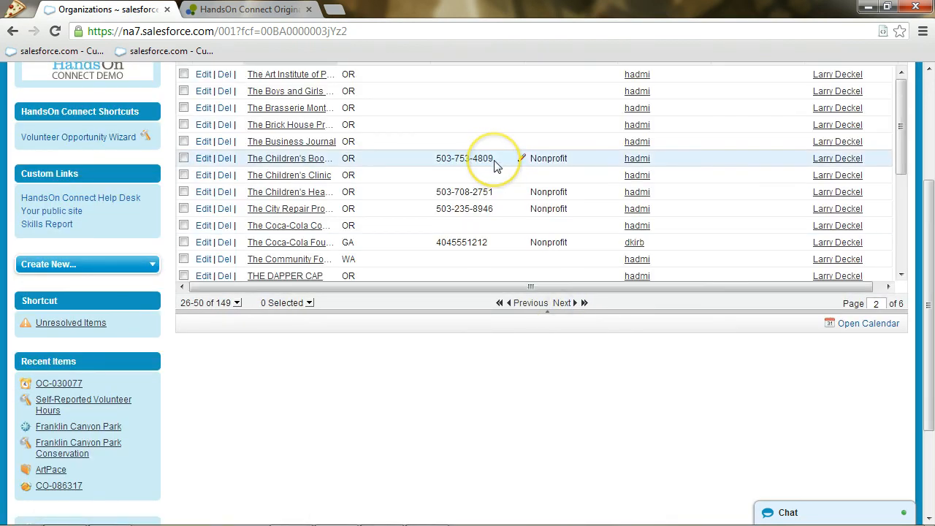
{"action": "scroll", "coordinate": [495, 182], "scroll_direction": "down", "scroll_amount": 3}
{"action": "scroll", "coordinate": [494, 165], "scroll_direction": "down", "scroll_amount": 3}
{"action": "left_click", "coordinate": [562, 231]}
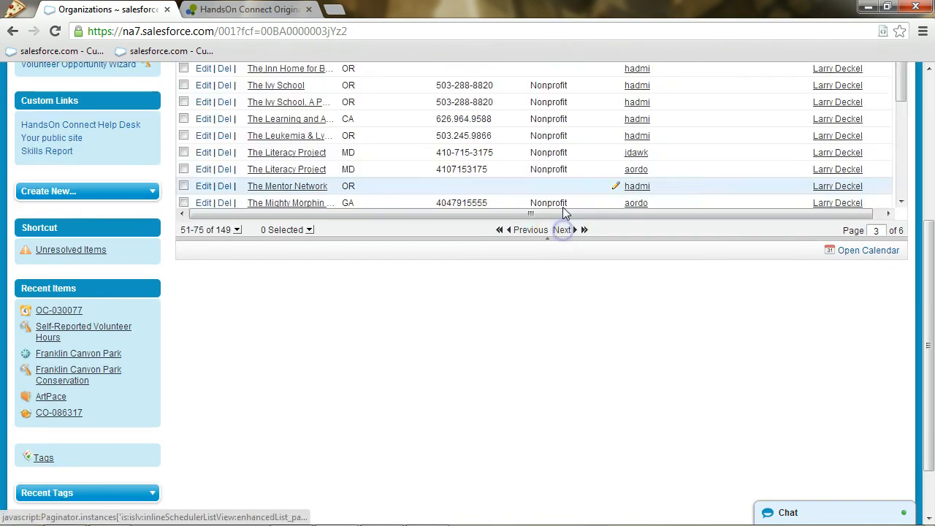
{"action": "scroll", "coordinate": [533, 202], "scroll_direction": "up", "scroll_amount": 4}
{"action": "left_click", "coordinate": [563, 376]}
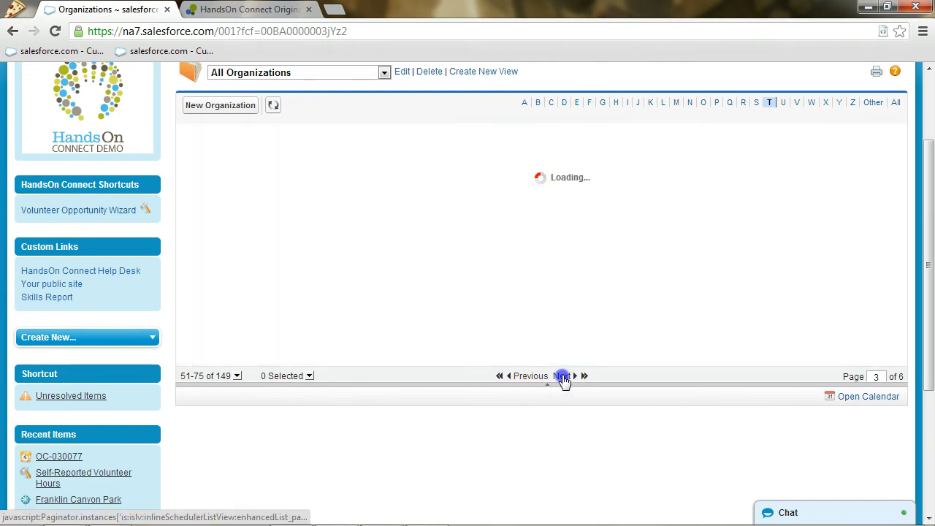
{"action": "scroll", "coordinate": [547, 279], "scroll_direction": "down", "scroll_amount": 5}
{"action": "left_click", "coordinate": [523, 375]}
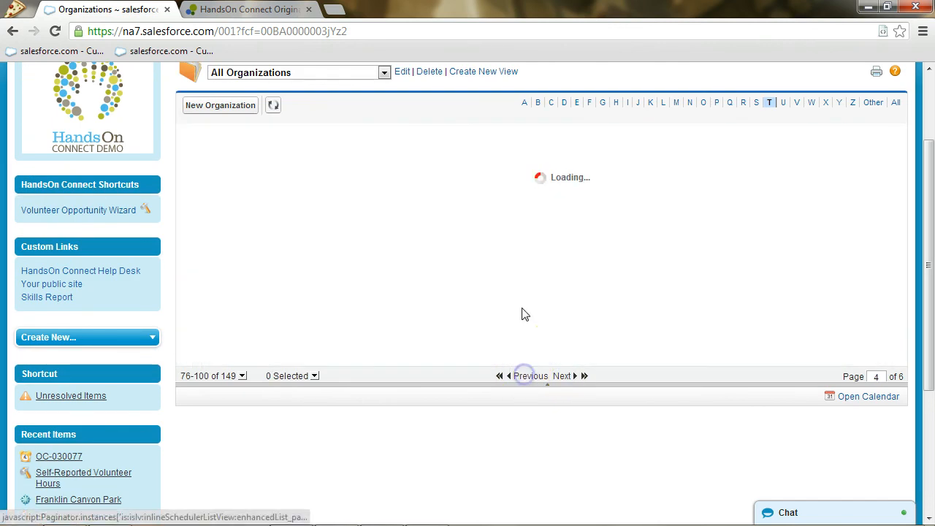
{"action": "scroll", "coordinate": [521, 271], "scroll_direction": "down", "scroll_amount": 3}
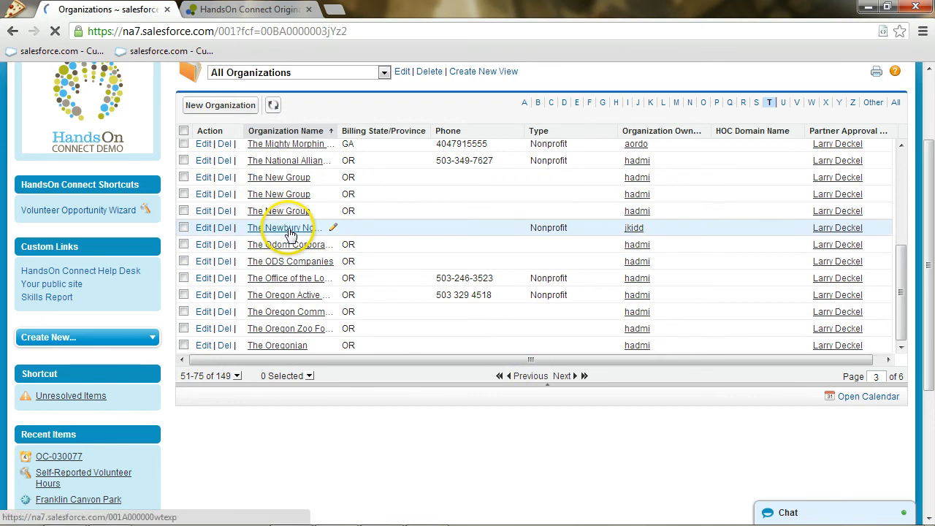
Step: Examine The Newbury Nonprofit's imported organization details and its related contacts
{"action": "scroll", "coordinate": [329, 228], "scroll_direction": "down", "scroll_amount": 9}
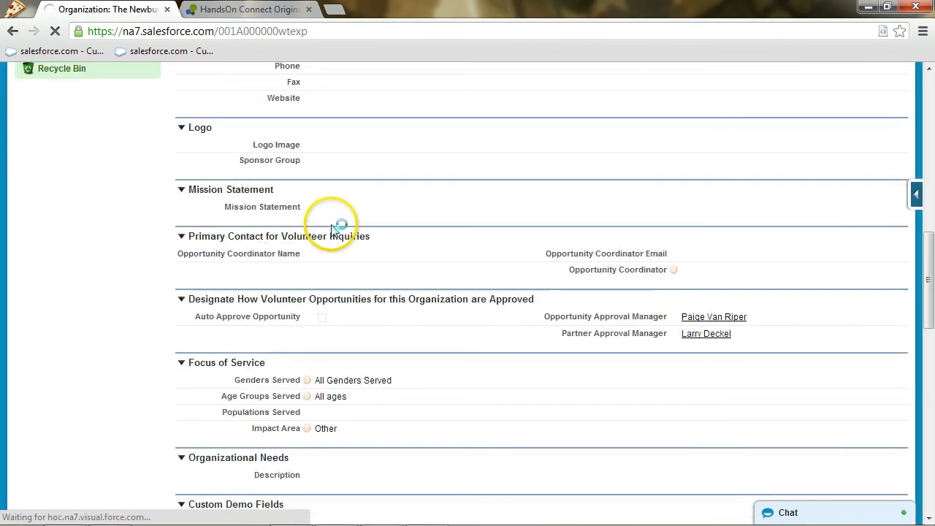
{"action": "scroll", "coordinate": [332, 228], "scroll_direction": "down", "scroll_amount": 6}
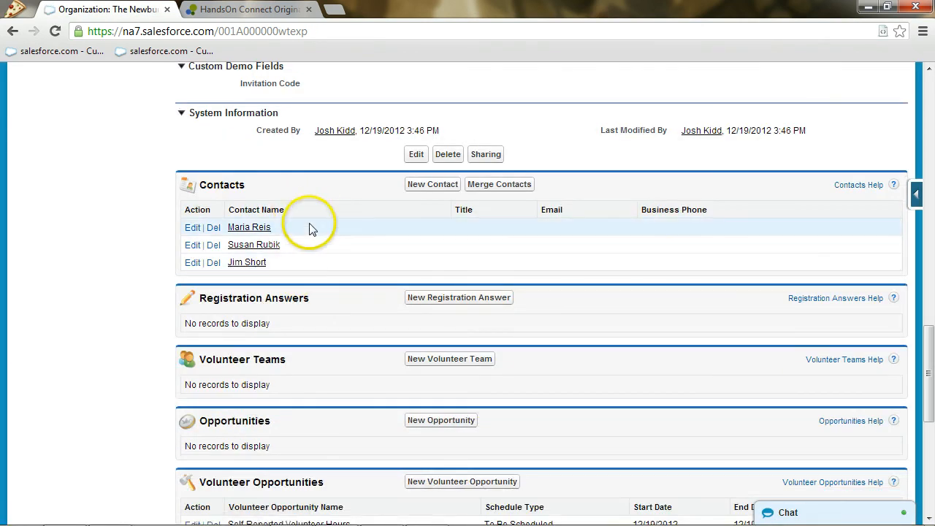
{"action": "scroll", "coordinate": [309, 250], "scroll_direction": "up", "scroll_amount": 8}
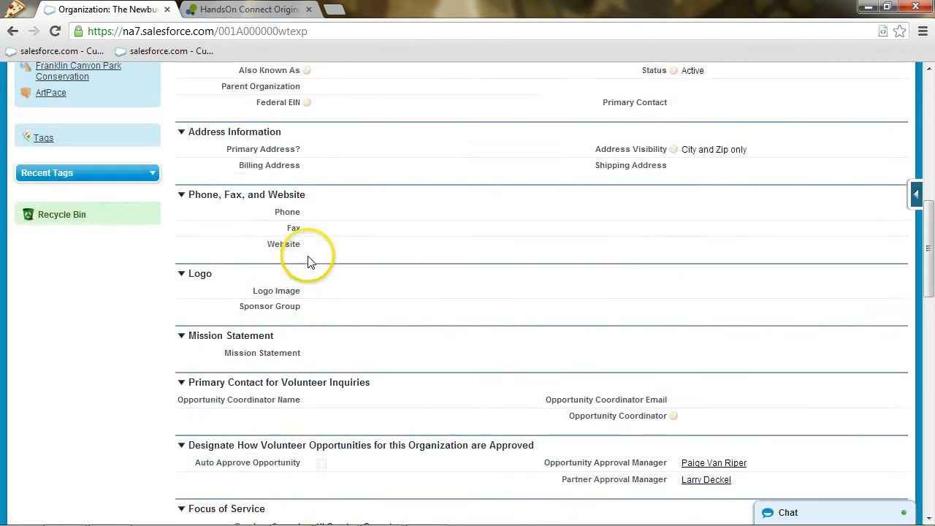
{"action": "scroll", "coordinate": [310, 262], "scroll_direction": "up", "scroll_amount": 8}
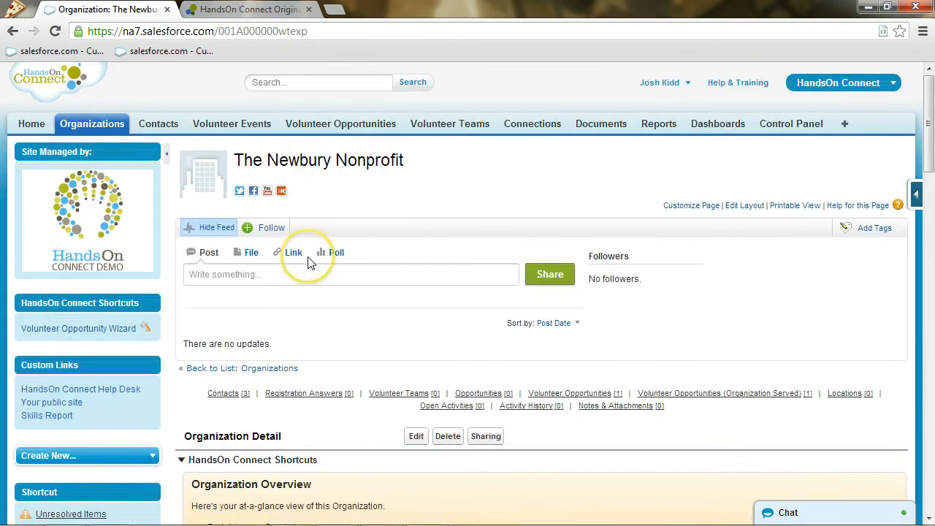